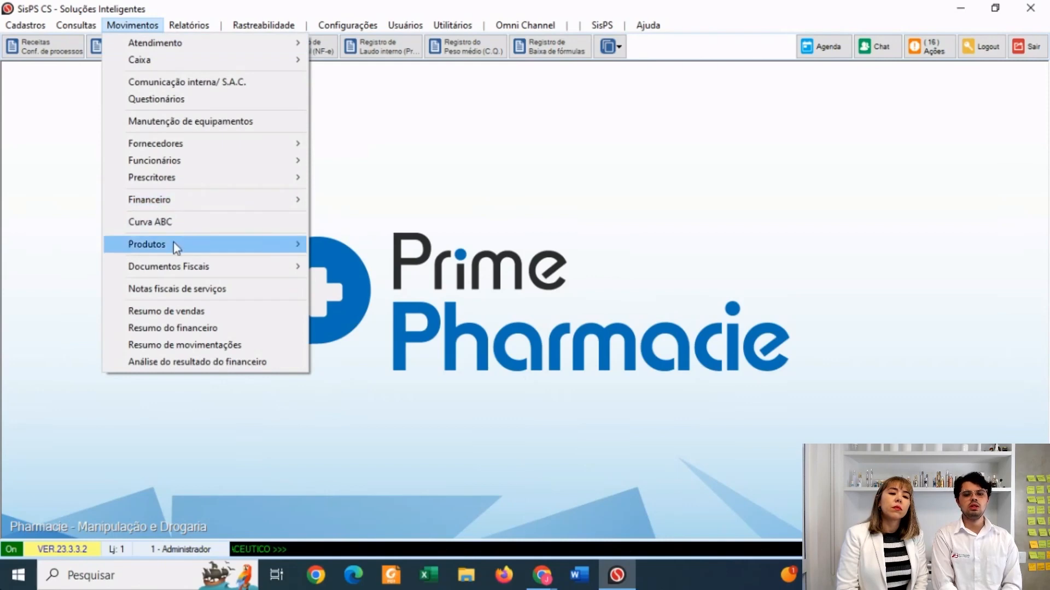
Step: Open the internal report form (Laudo interno) from the quality control functions for products
mouse_move(173, 243)
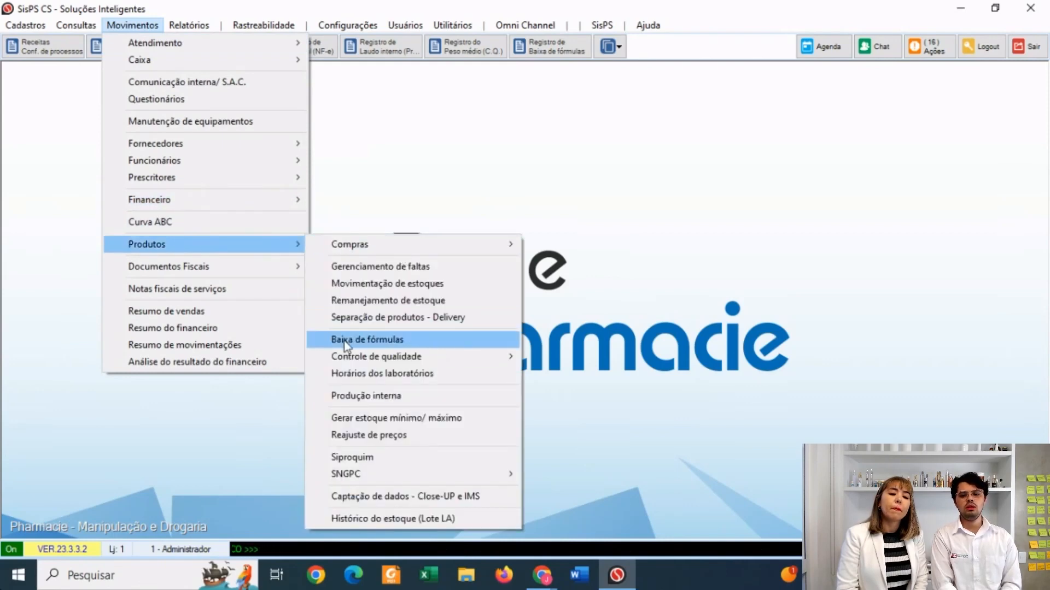
mouse_move(382, 358)
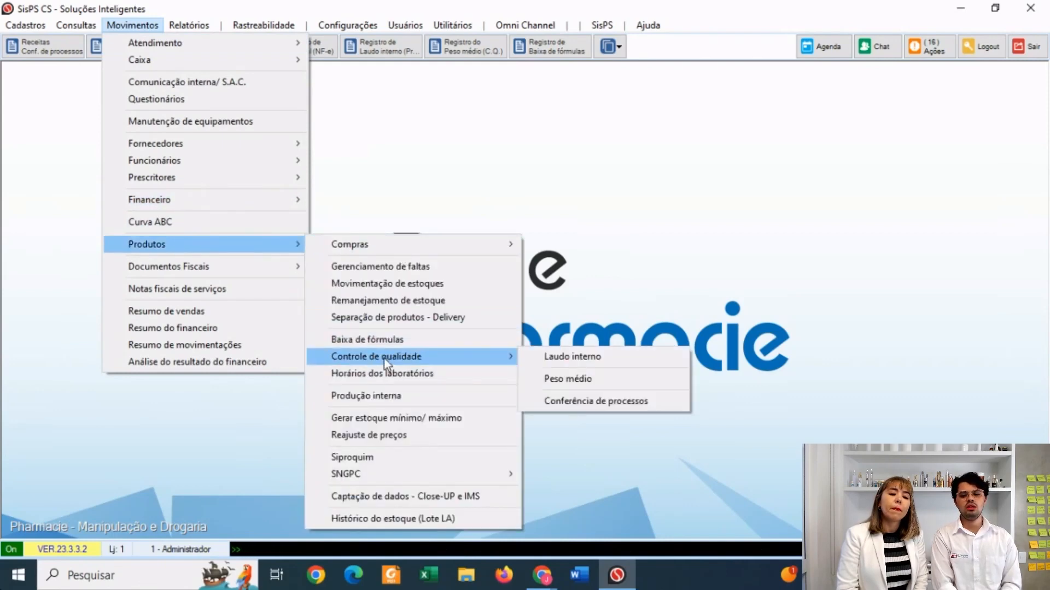
left_click(620, 359)
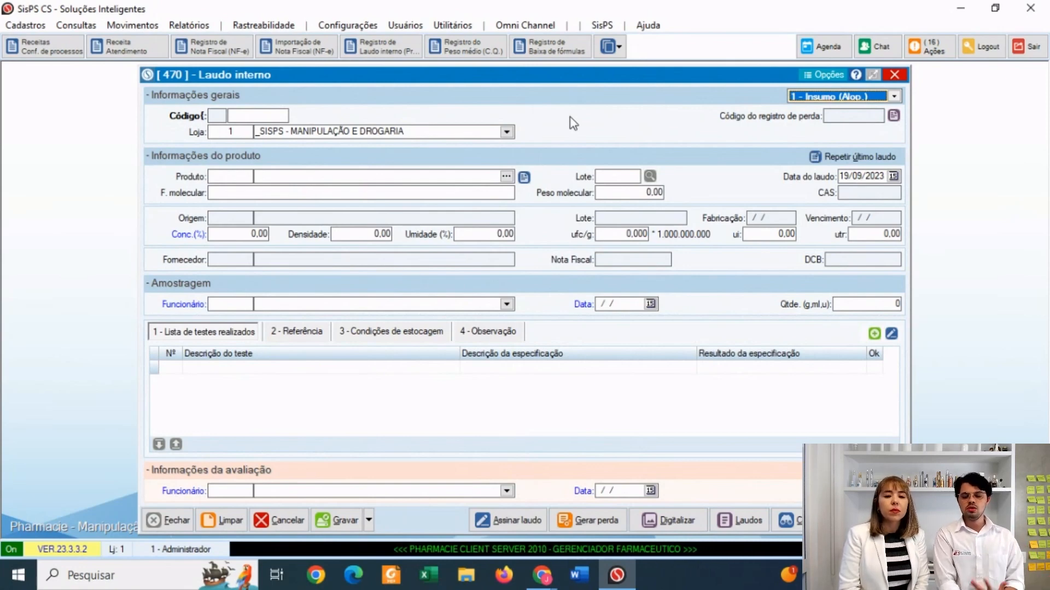
Step: Find the product VITAMINA D3 and load its released MANUAL lot from supplier Via Farma into the report
left_click(436, 177)
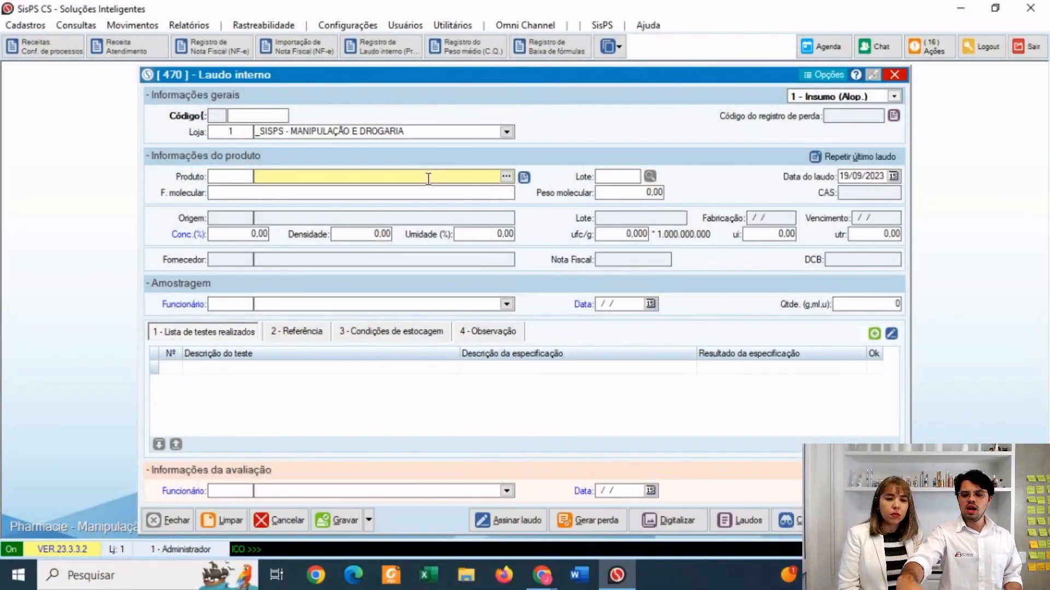
type("Vl")
type("TA")
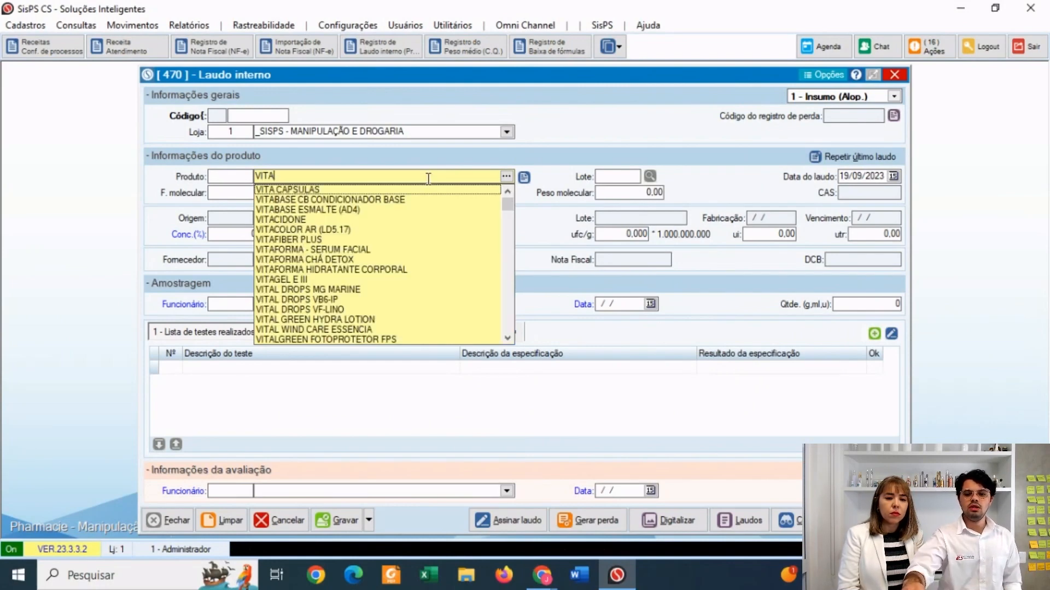
type("MINA D")
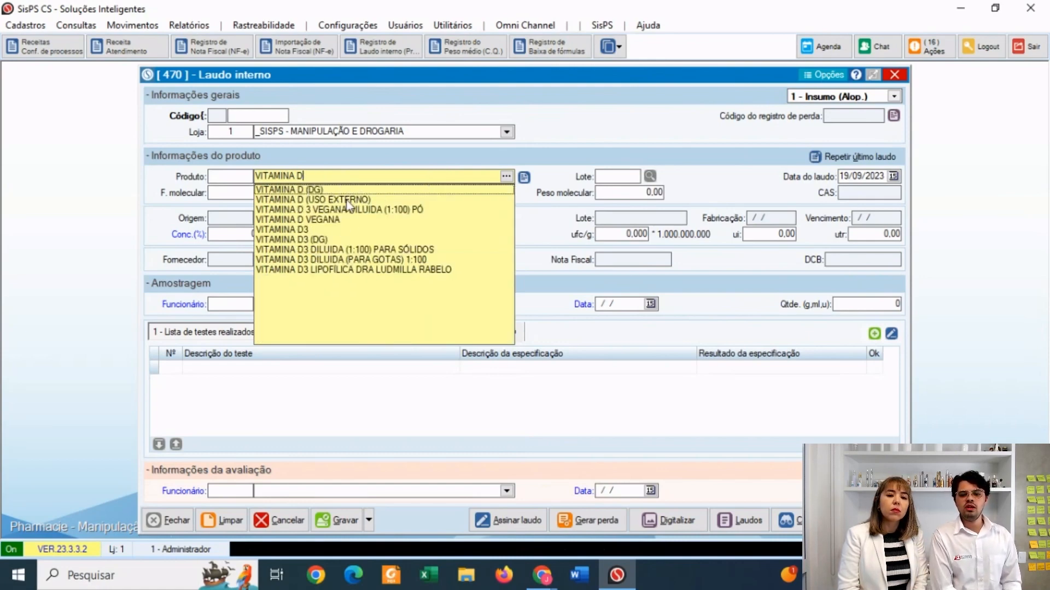
left_click(306, 231)
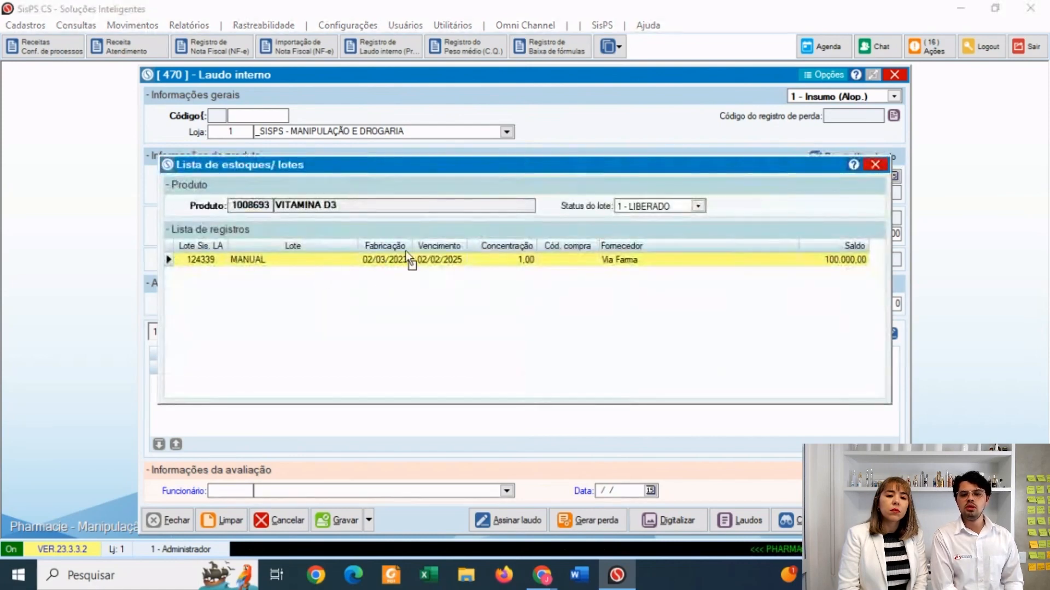
double_click(328, 261)
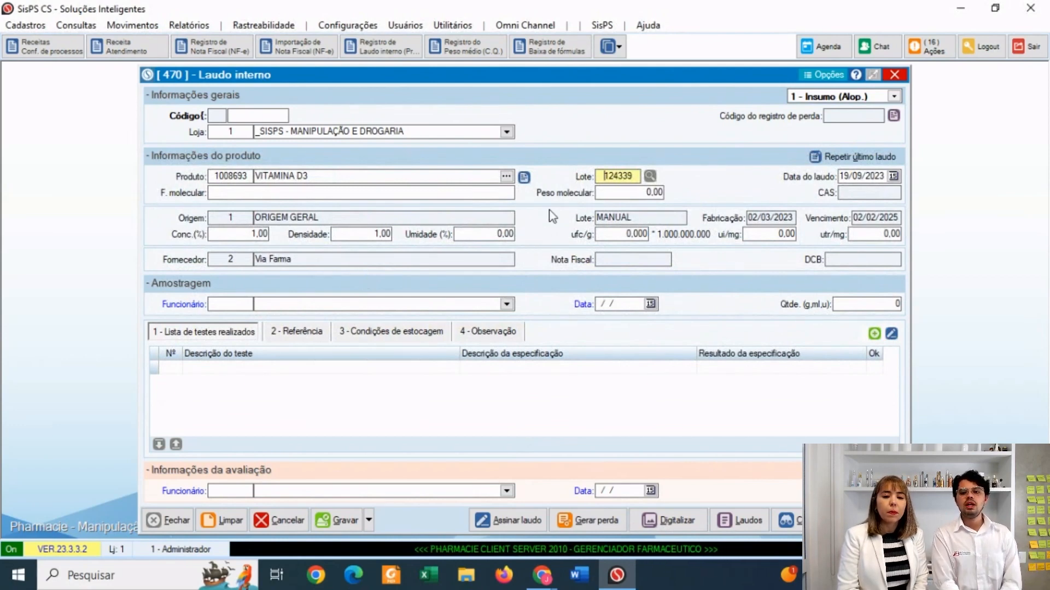
Step: Set the product's molecular weight to 384,6
left_click(629, 192)
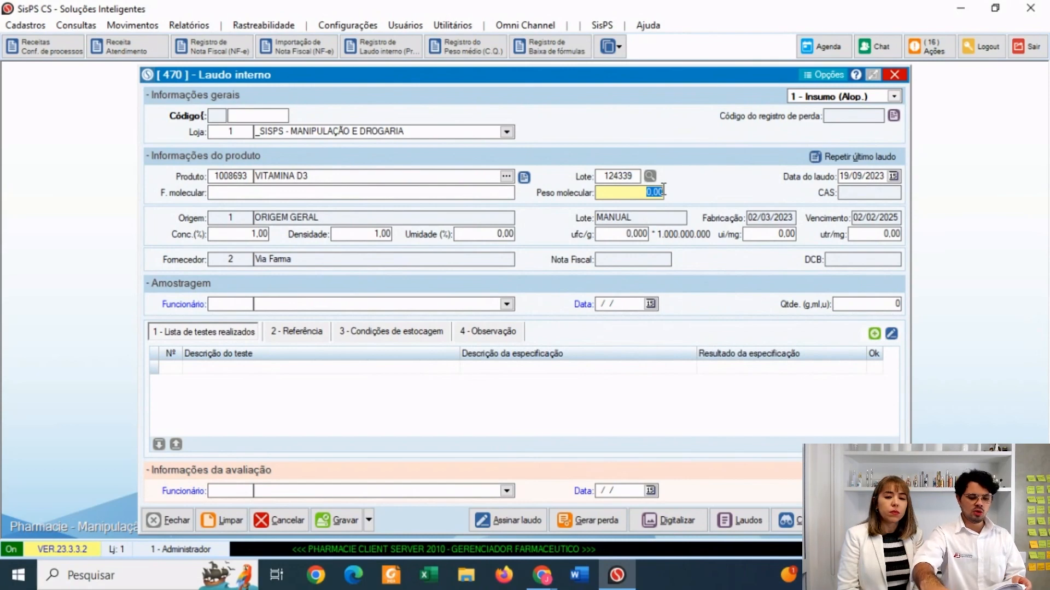
type("384,6")
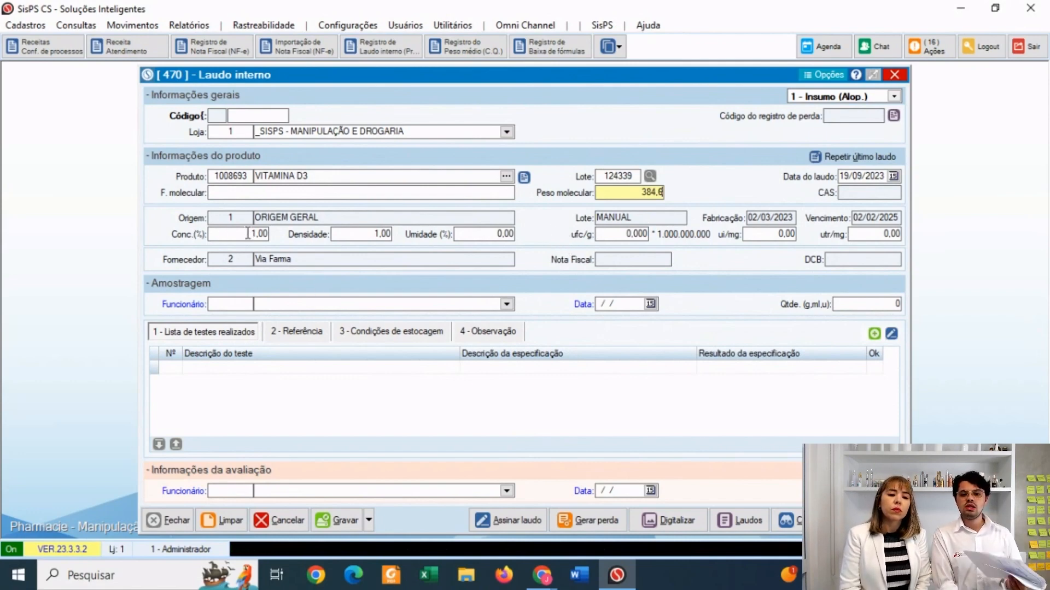
left_click_drag(249, 232, 259, 232)
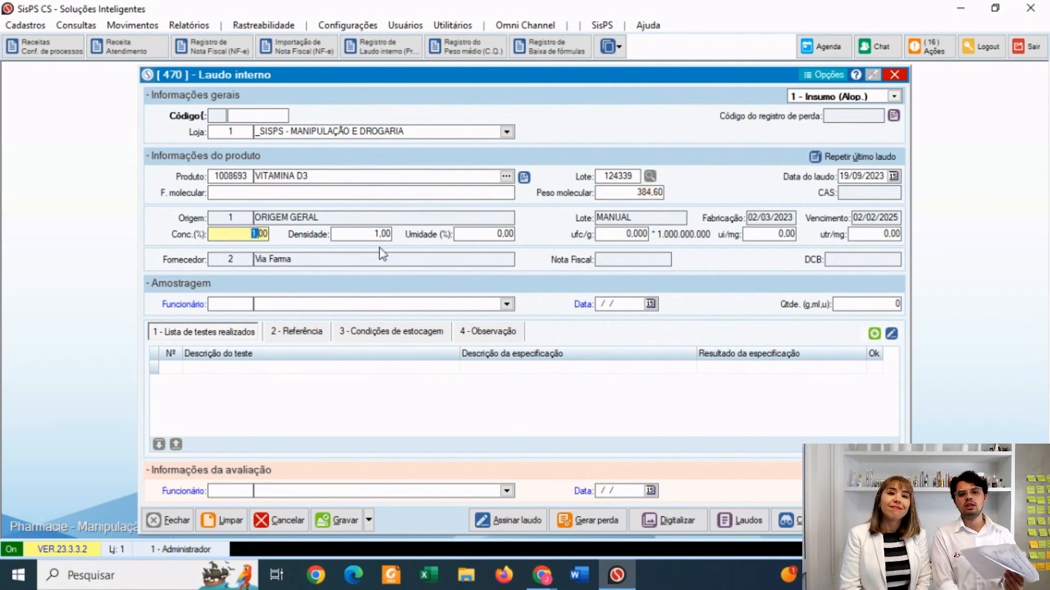
left_click(360, 233)
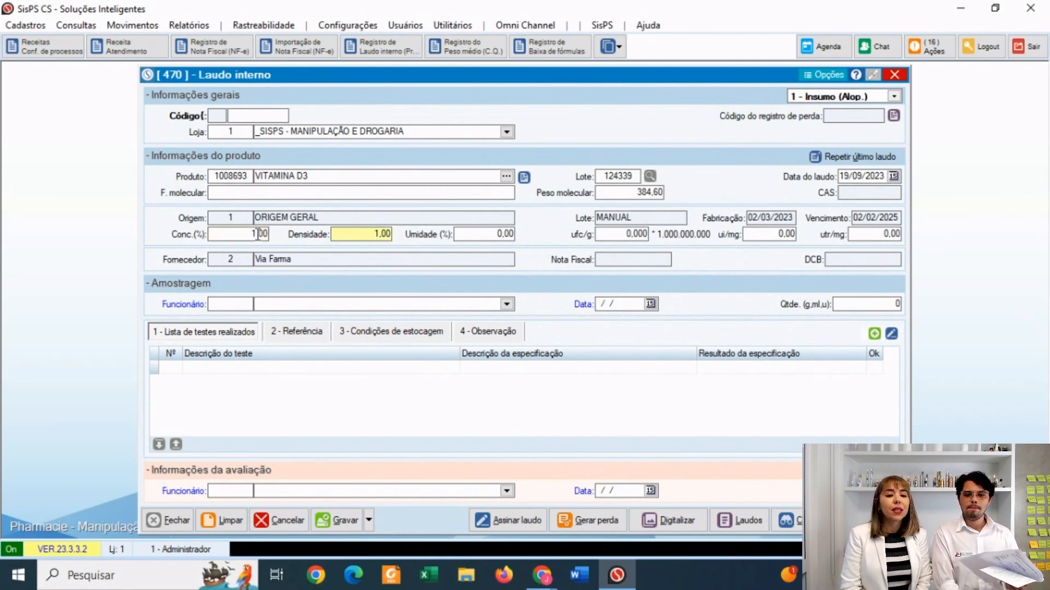
left_click_drag(355, 234, 391, 233)
key("Tab")
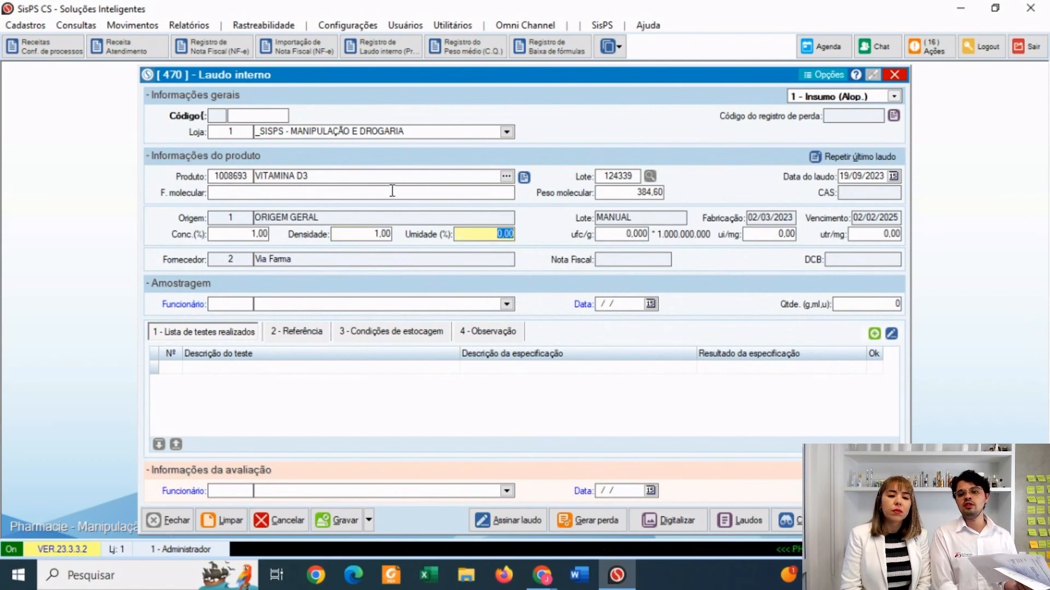
left_click(617, 235)
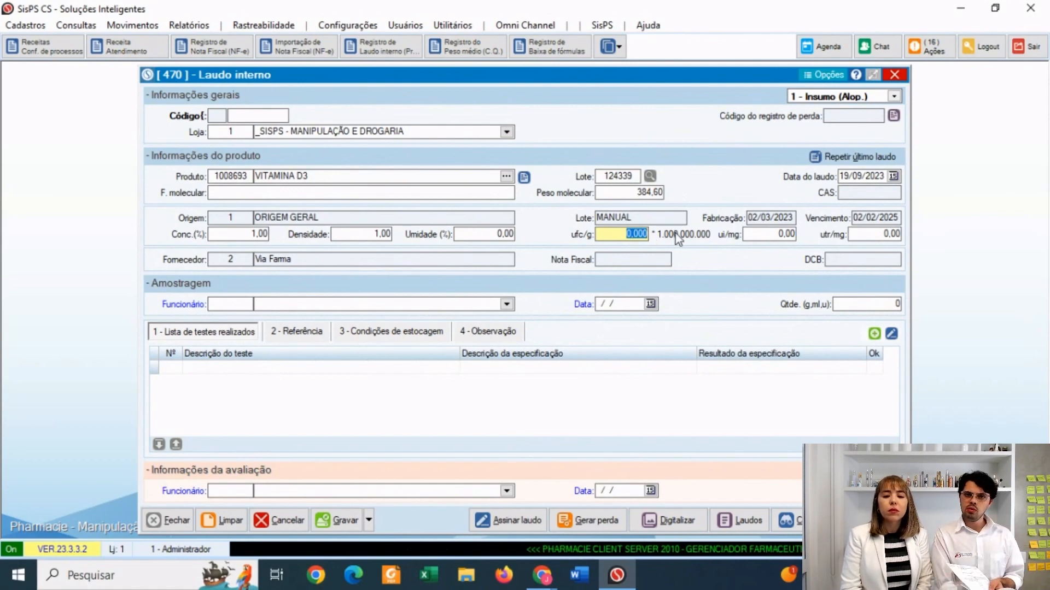
left_click(635, 234)
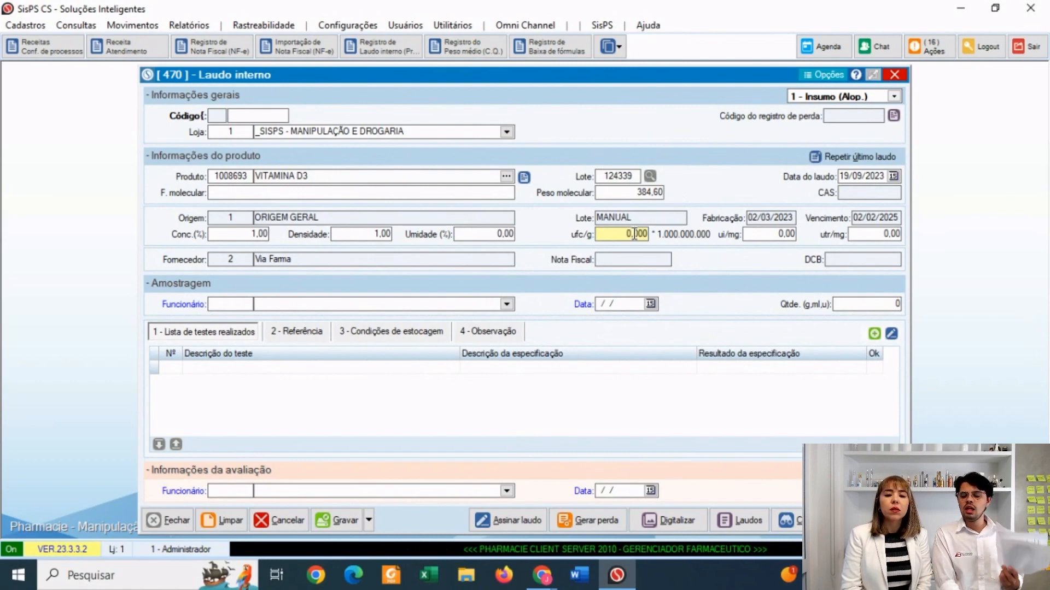
Step: Set the lot's ui/mg potency to 40.000
left_click(764, 234)
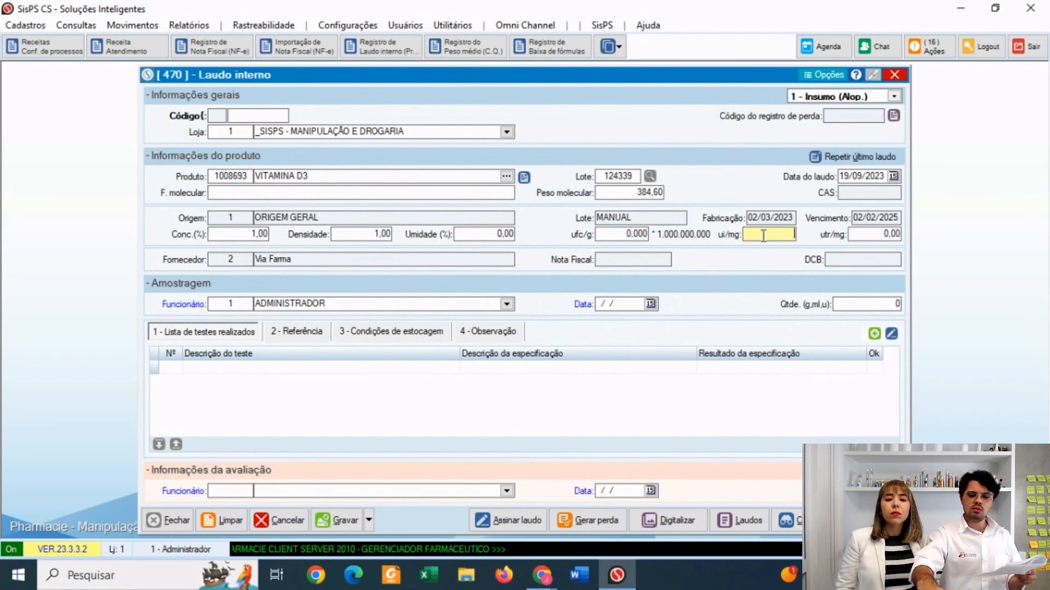
type("40000")
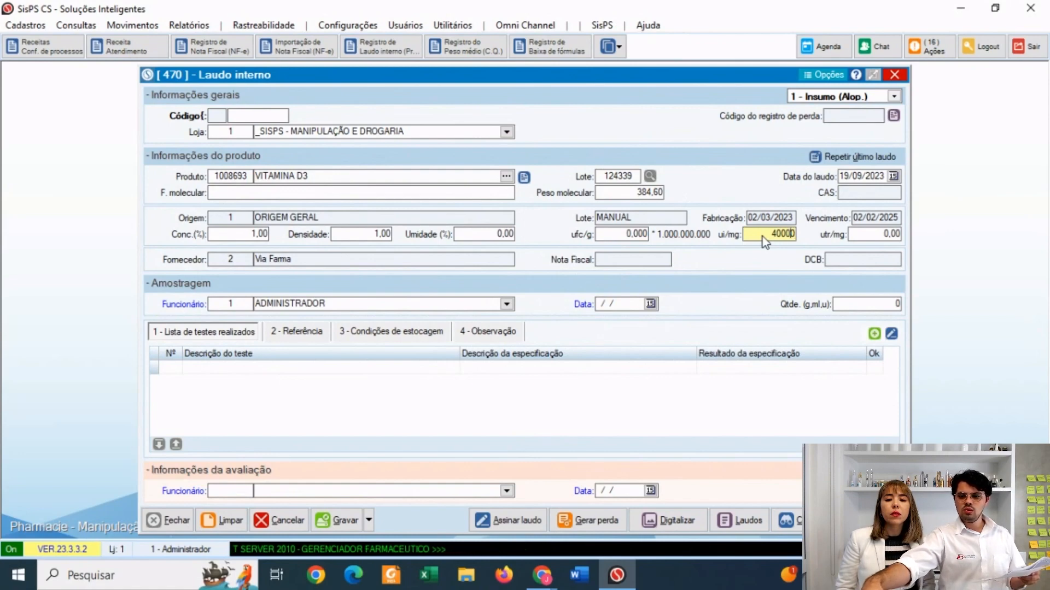
type(".000")
key("Tab")
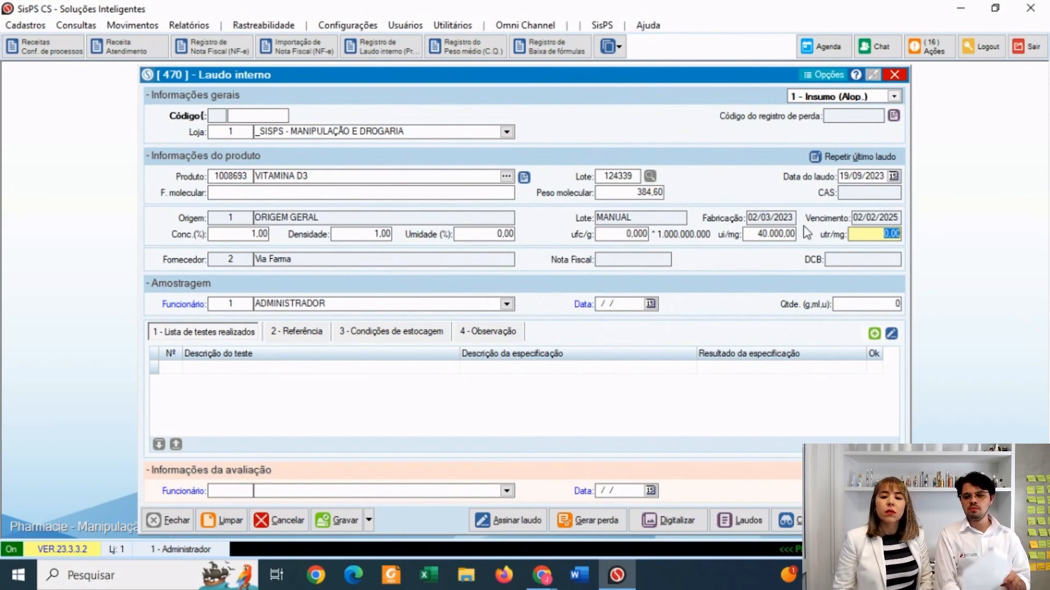
Step: Choose the employee responsible for the sampling by first name in the Amostragem section
left_click(241, 305)
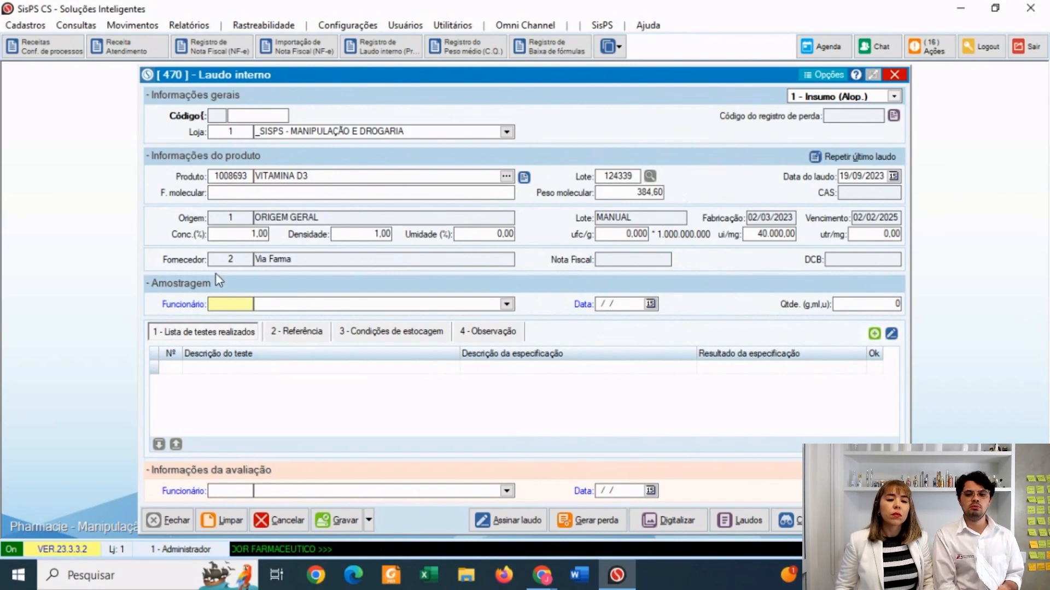
left_click(263, 304)
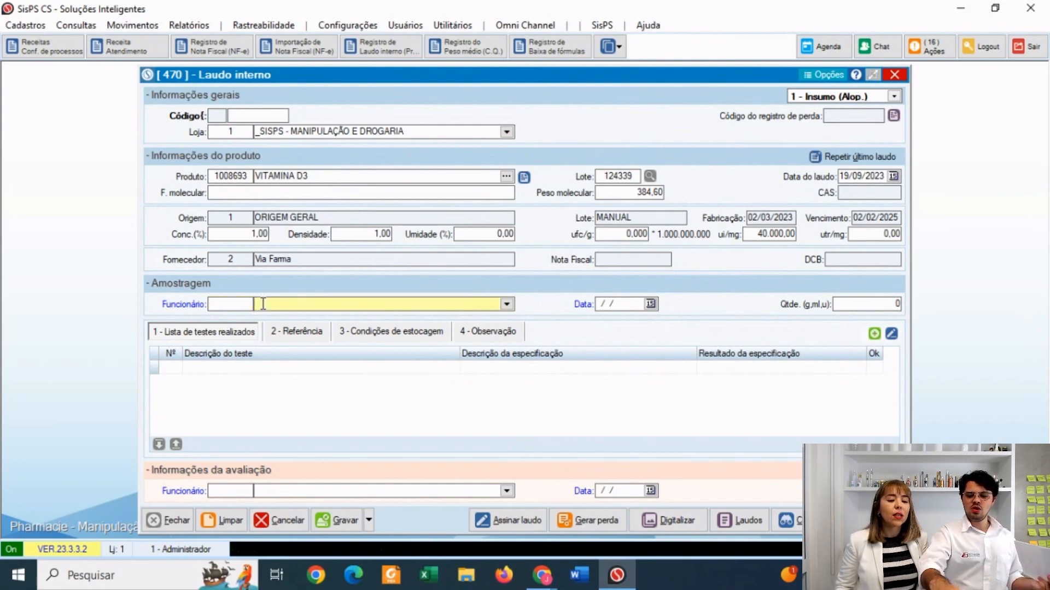
type("AL")
key("BackSpace")
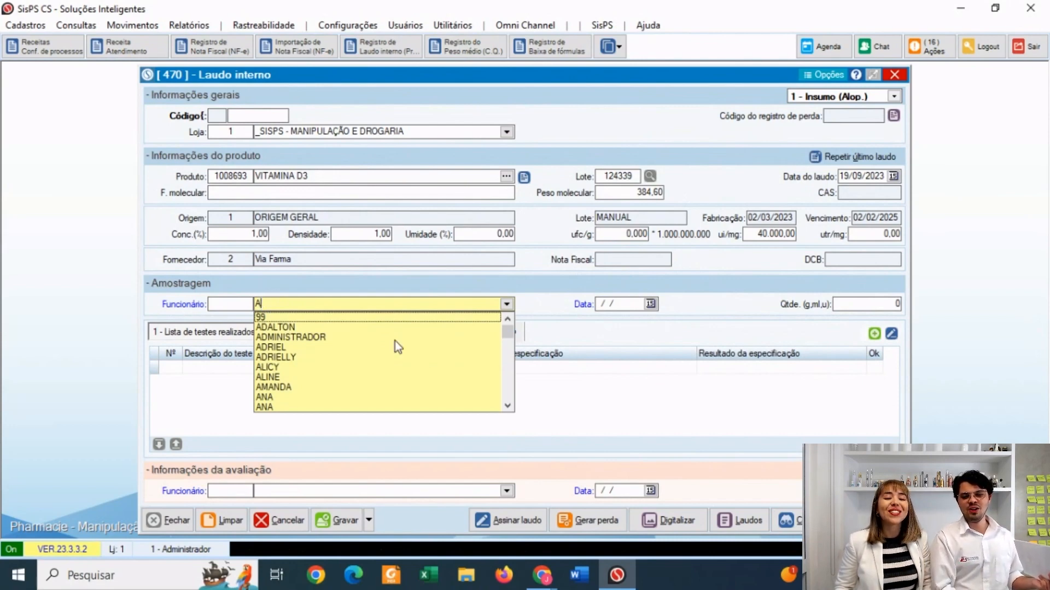
type("NA")
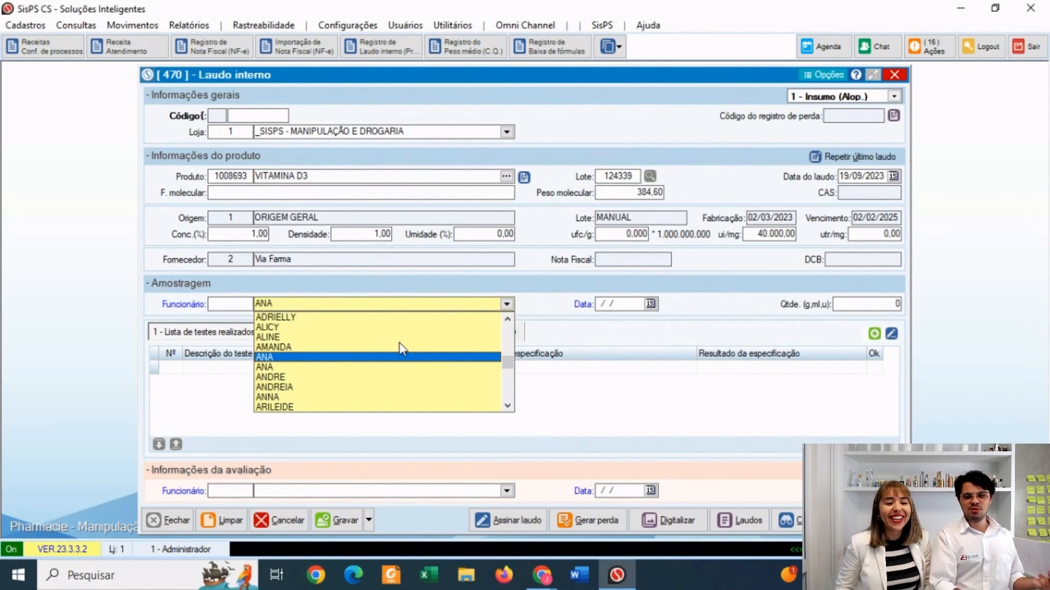
left_click(337, 357)
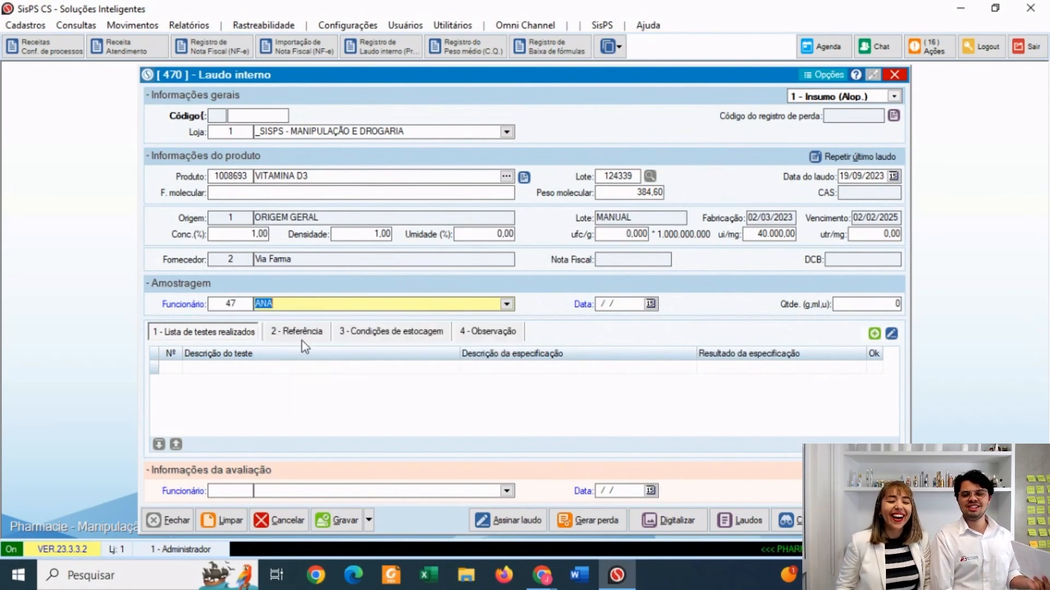
Step: Set the sampling date to 19/09/2023 and the sampled quantity to 3
left_click(603, 305)
left_click(601, 304)
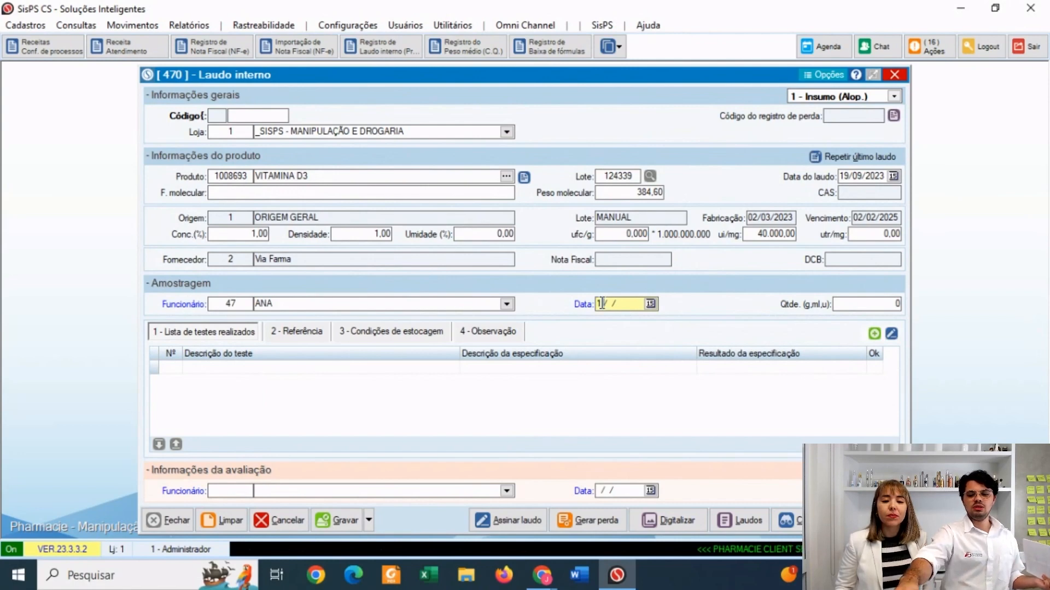
type("1")
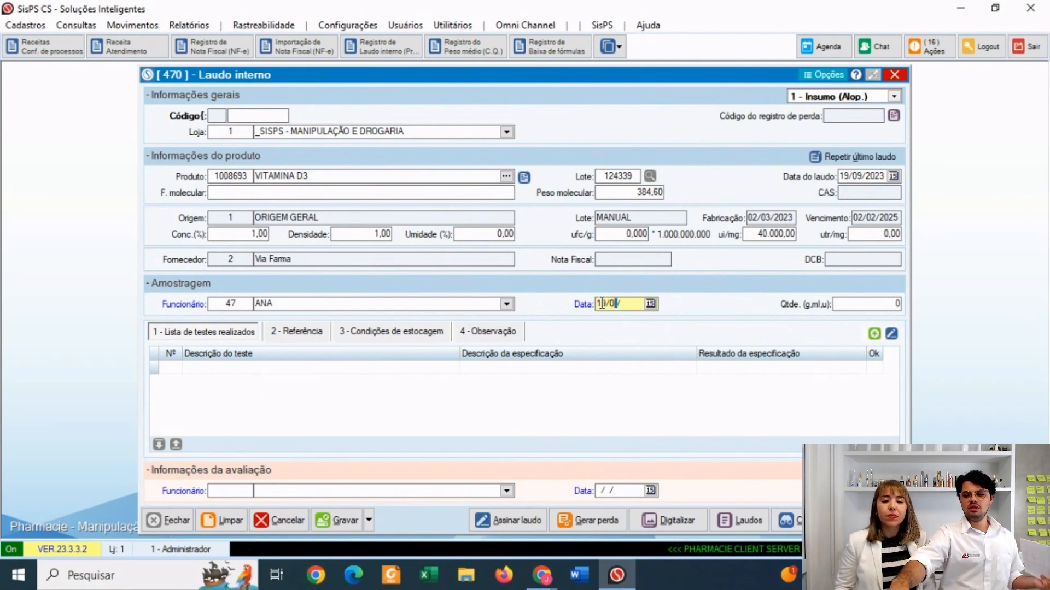
type("9/09/")
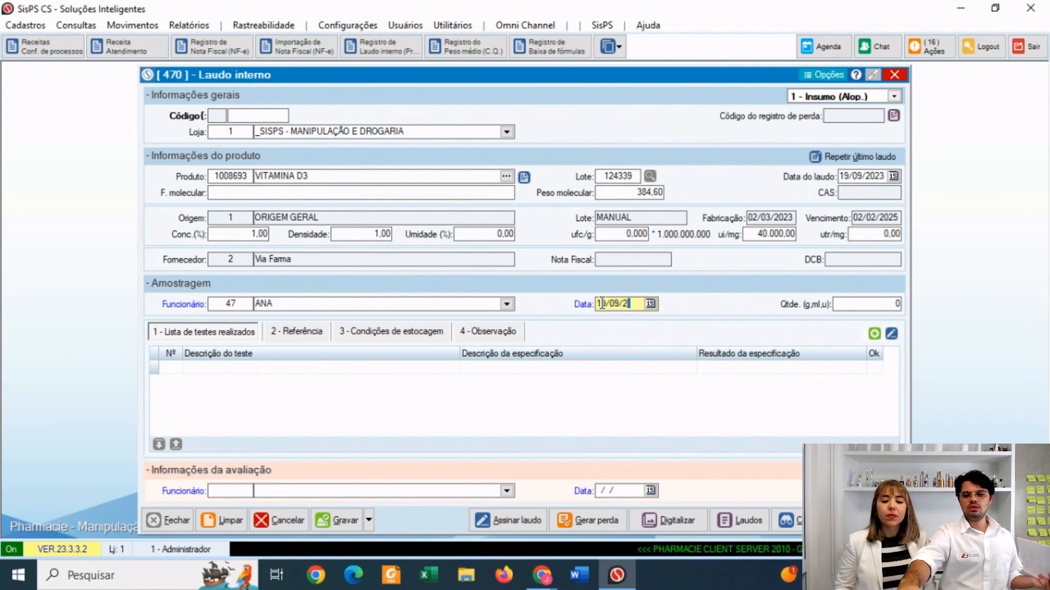
type("2023")
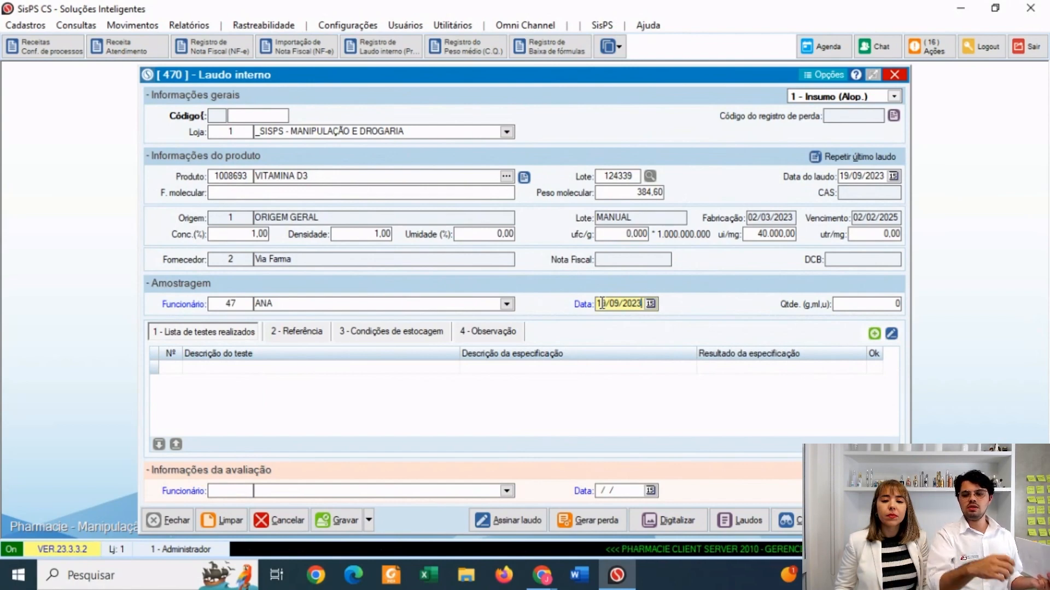
left_click(879, 304)
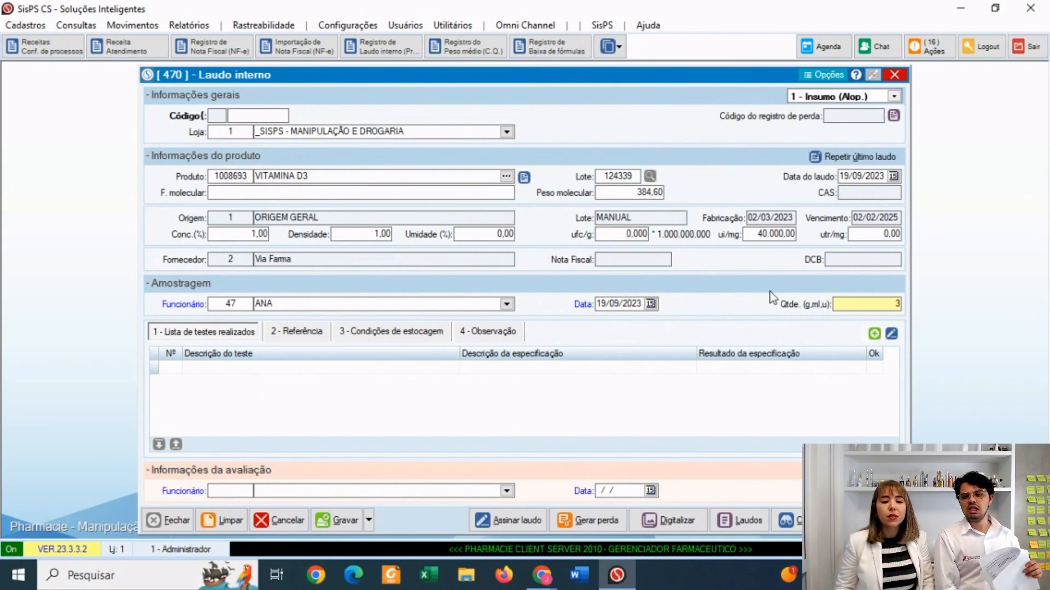
key("Tab")
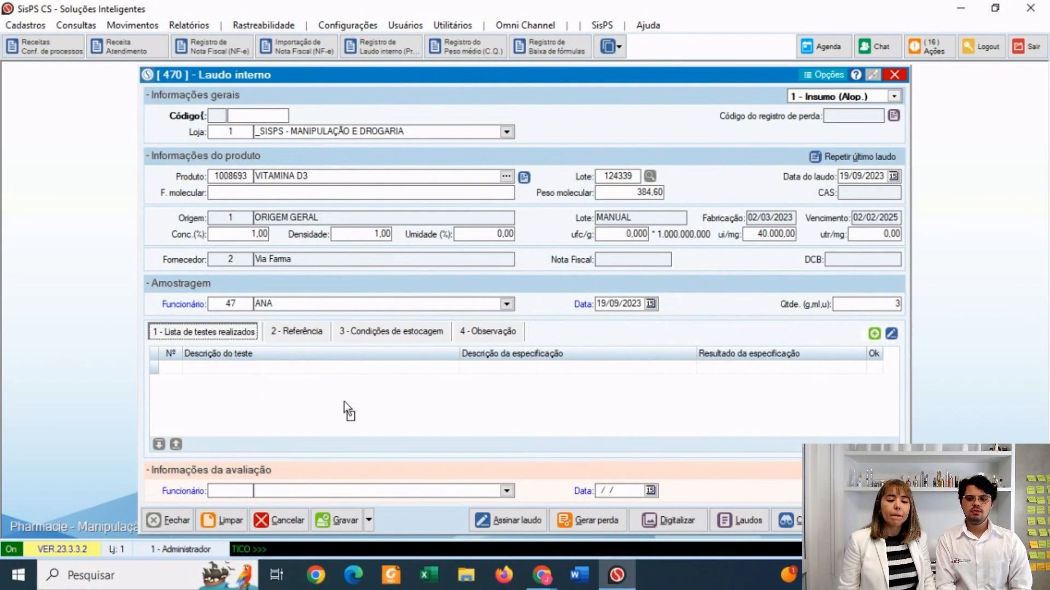
Step: Start a new entry in the list of performed tests and choose the test CARACTERISTICAS ORGANOLEPTICAS
double_click(344, 399)
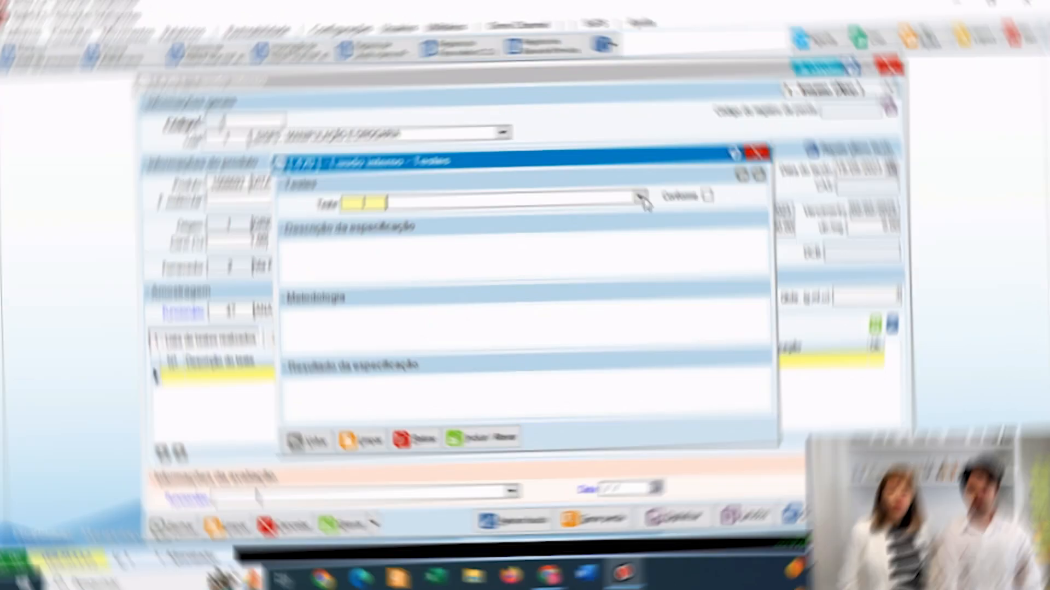
left_click(643, 200)
left_click(489, 234)
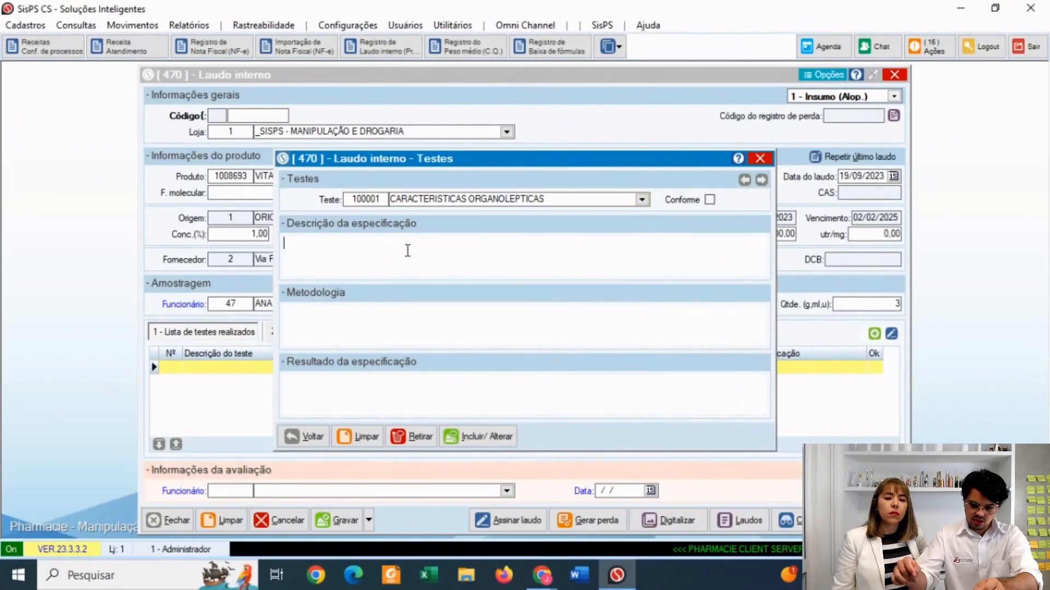
Step: Enter CRISTAIS BRANCOS as both specification description and result, mark the test as Conforme and include it in the report
left_click(405, 251)
type("CRISTAIS BRANCOS")
key("Tab")
key("Tab")
type("CRISTAIS BRANCOS")
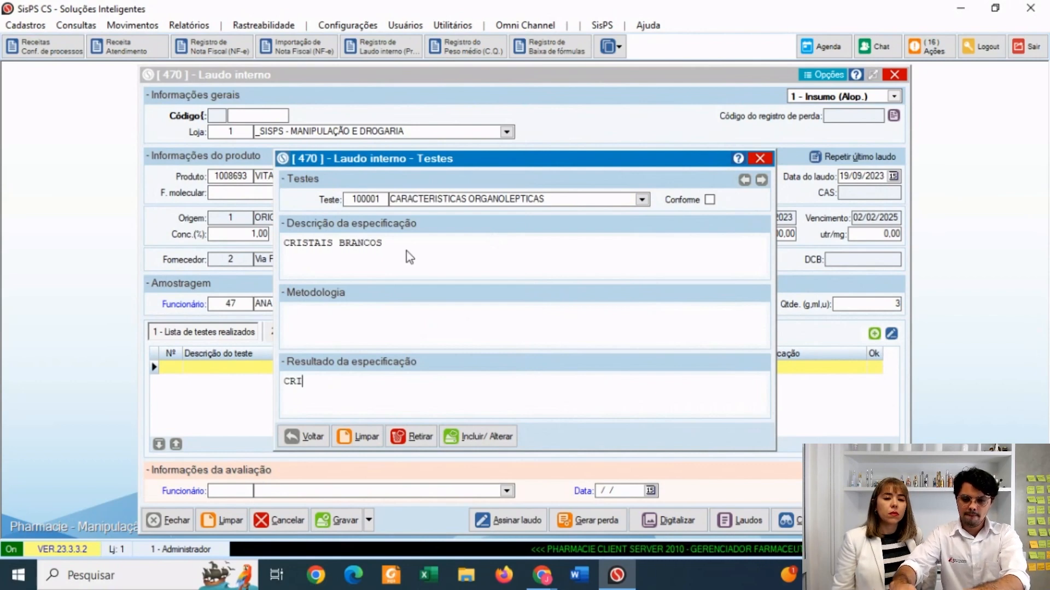
key("Return")
left_click(709, 200)
left_click(481, 436)
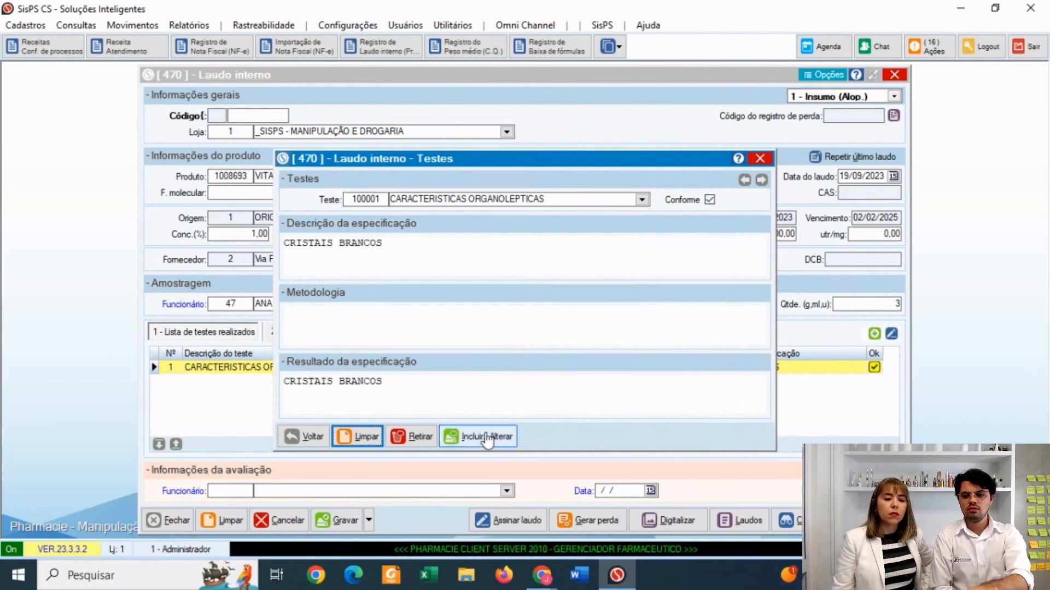
Step: Replace the selected test with SOLUBILIDADE to begin the second test entry
double_click(514, 200)
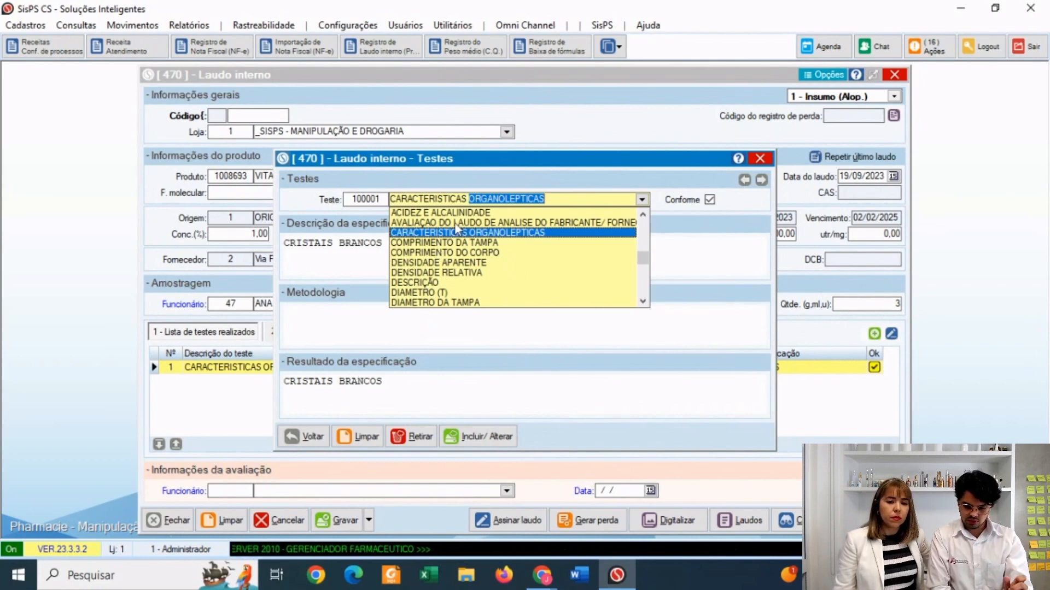
key("BackSpace")
key("BackSpace")
key("BackSpace")
key("BackSpace")
key("BackSpace")
key("BackSpace")
key("BackSpace")
key("BackSpace")
key("BackSpace")
key("BackSpace")
key("BackSpace")
key("BackSpace")
key("BackSpace")
key("BackSpace")
key("BackSpace")
key("BackSpace")
key("BackSpace")
type("SOLUBILI")
left_click(420, 254)
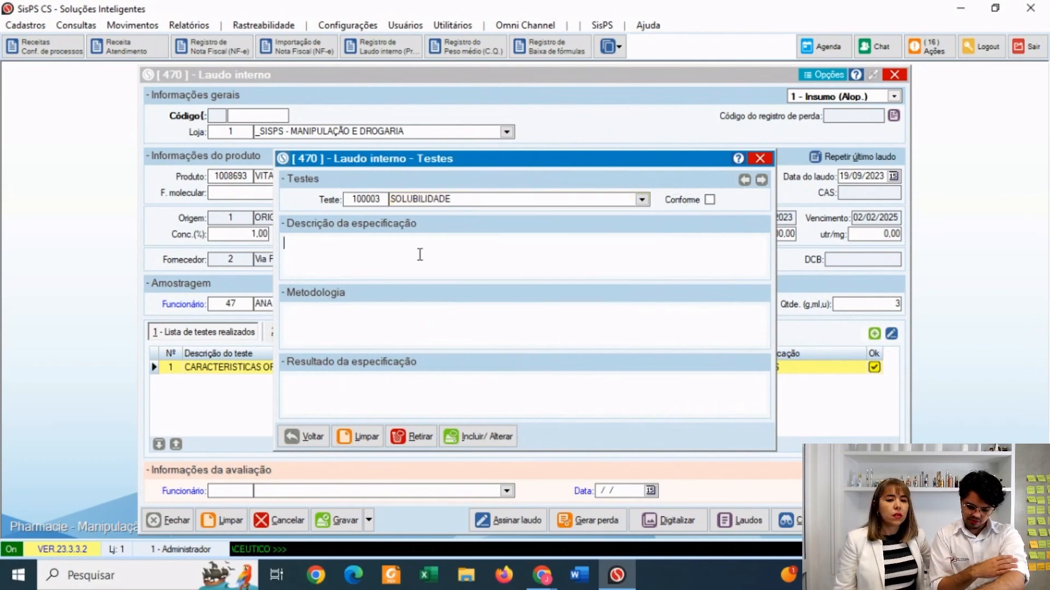
Step: Enter INSOLÚVEL EM ÁGUA as the SOLUBILIDADE specification and INSOLÚVEL as its result, and include the test in the report as Conforme
type("INSOLÚVEL EM ÁGUA")
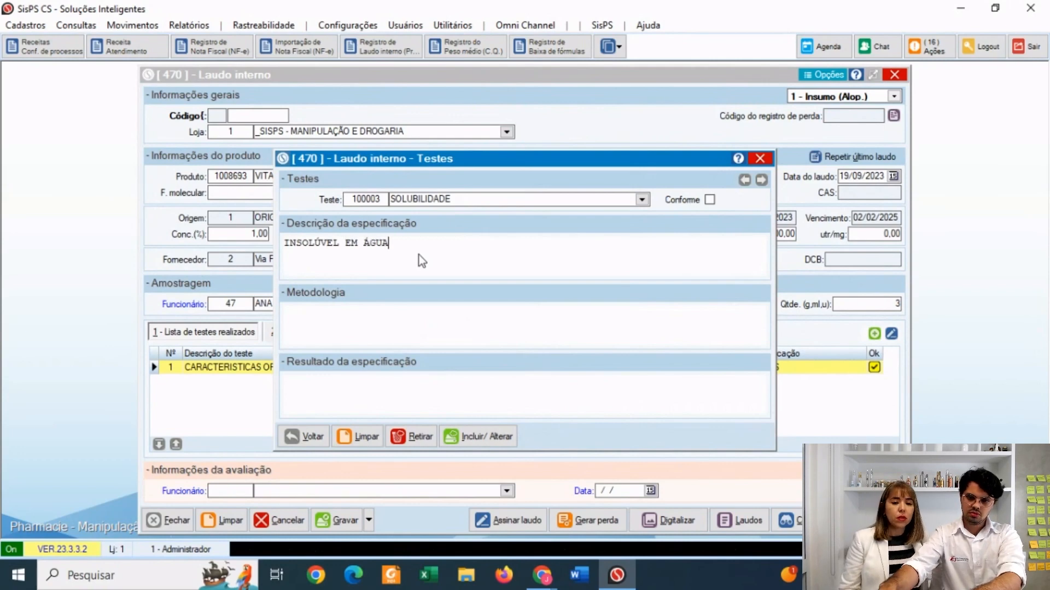
type("INSOLÚ")
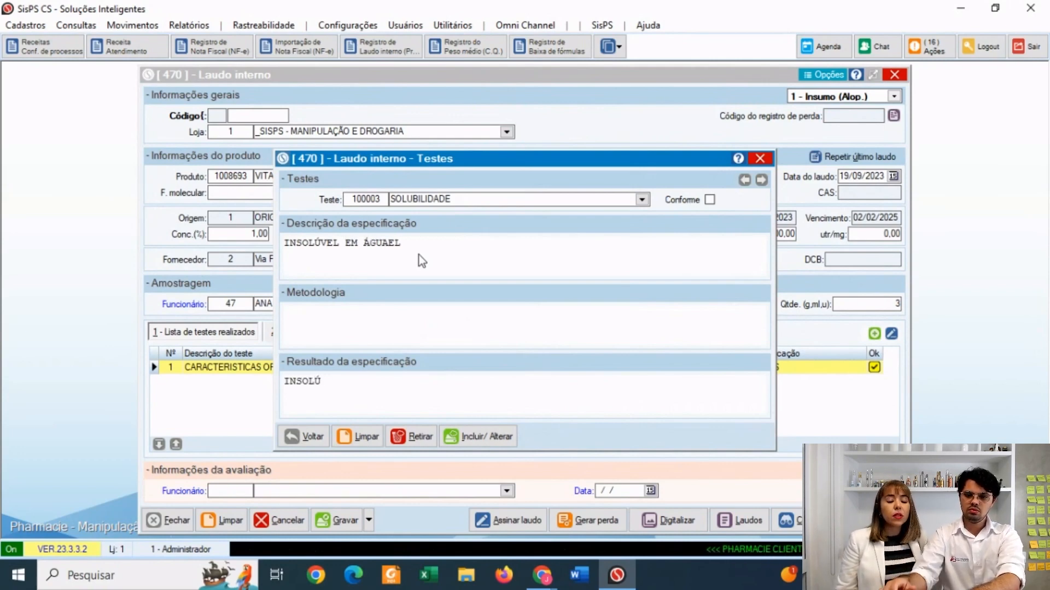
type("VEL")
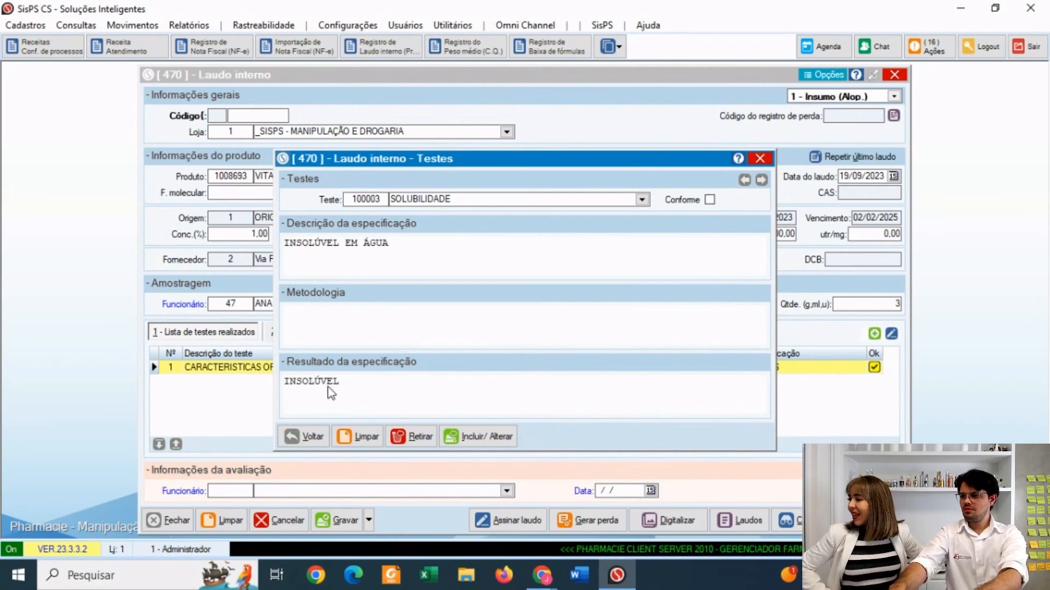
left_click(481, 438)
Step: Choose DENSIDADE APARENTE as the third test and include it with specification 0,2142 G/ML and result 0,28 G/ML
left_click(472, 199)
key("BackSpace")
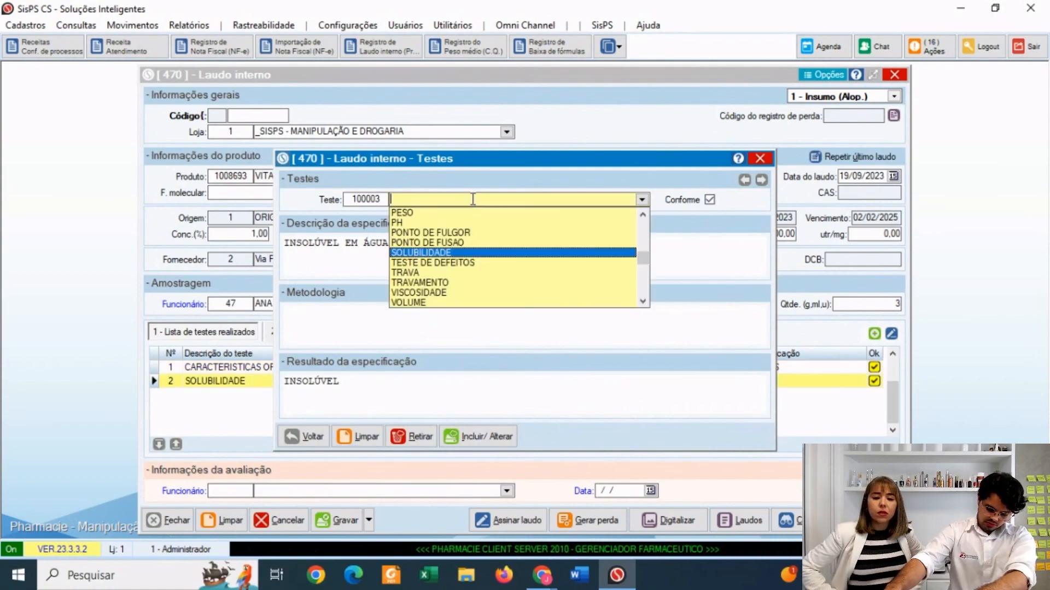
type("d")
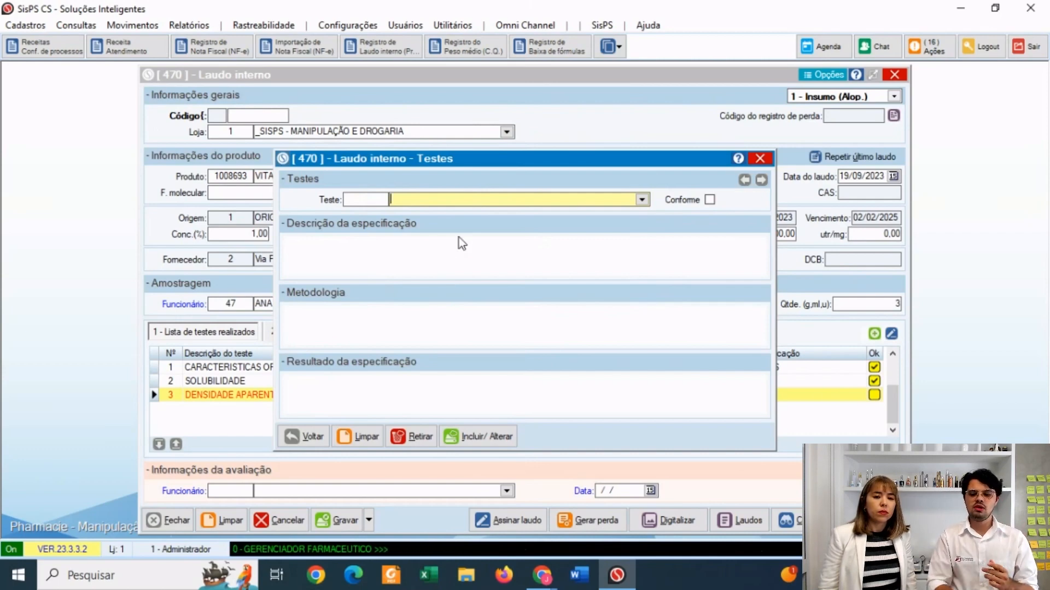
Step: Choose PONTO DE FUSAO as the test for the fourth entry
type("PINT")
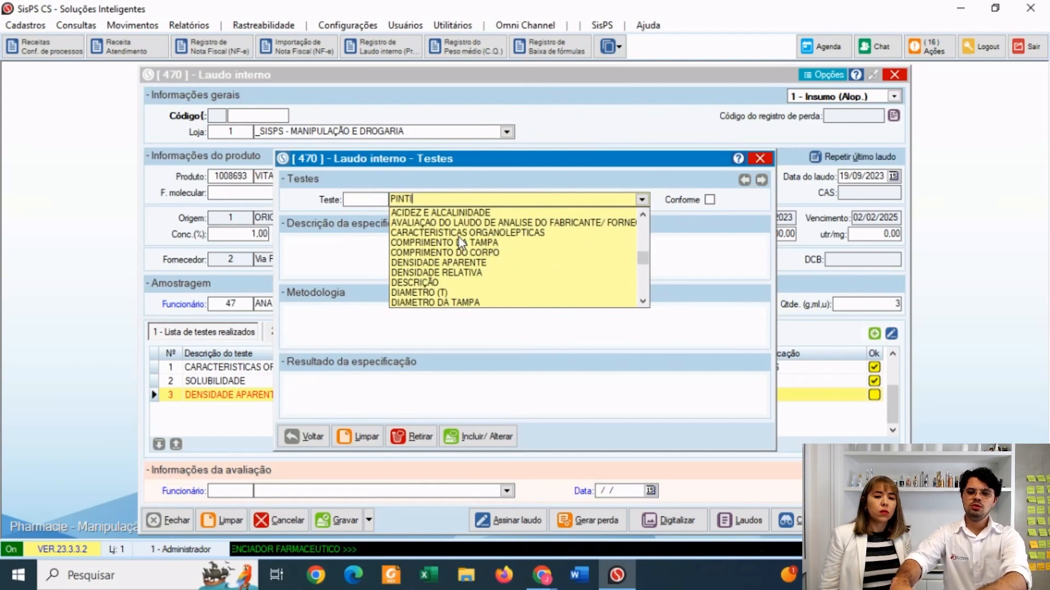
key("BackSpace")
key("BackSpace")
key("BackSpace")
type("ONTO DE FULGOR")
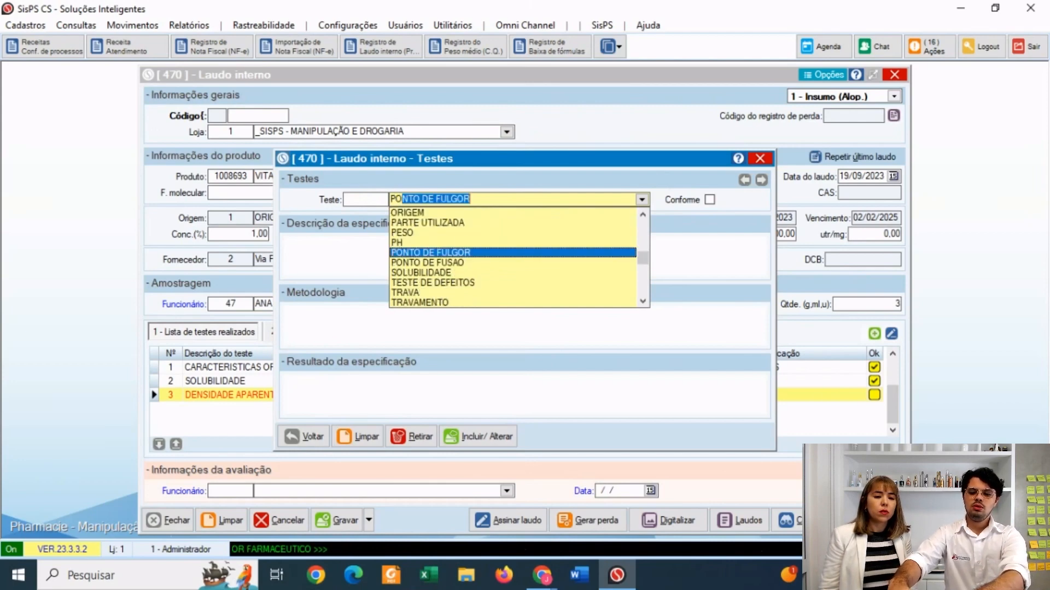
key("Down")
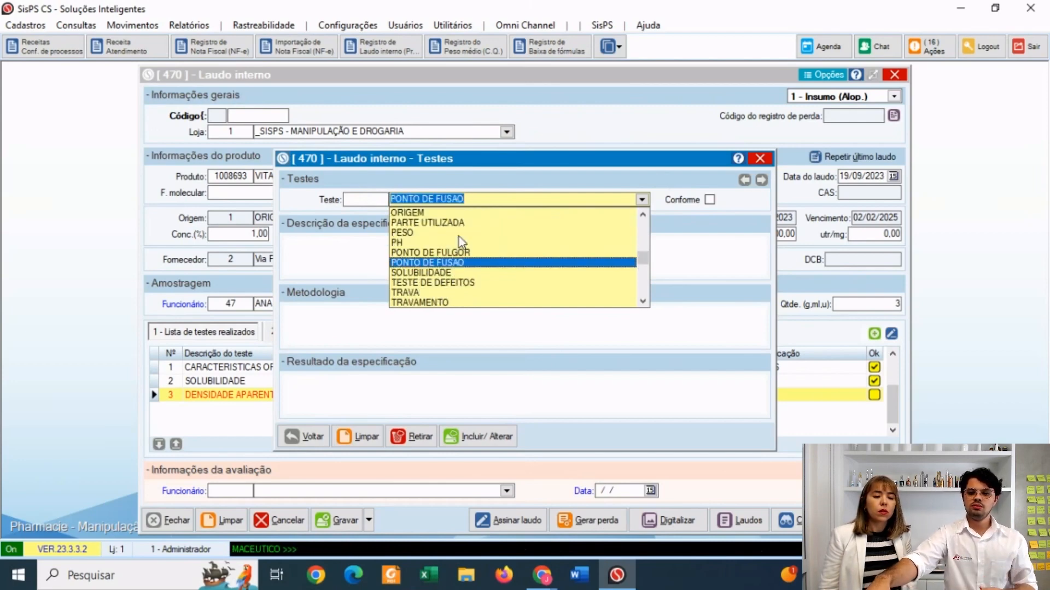
key("Return")
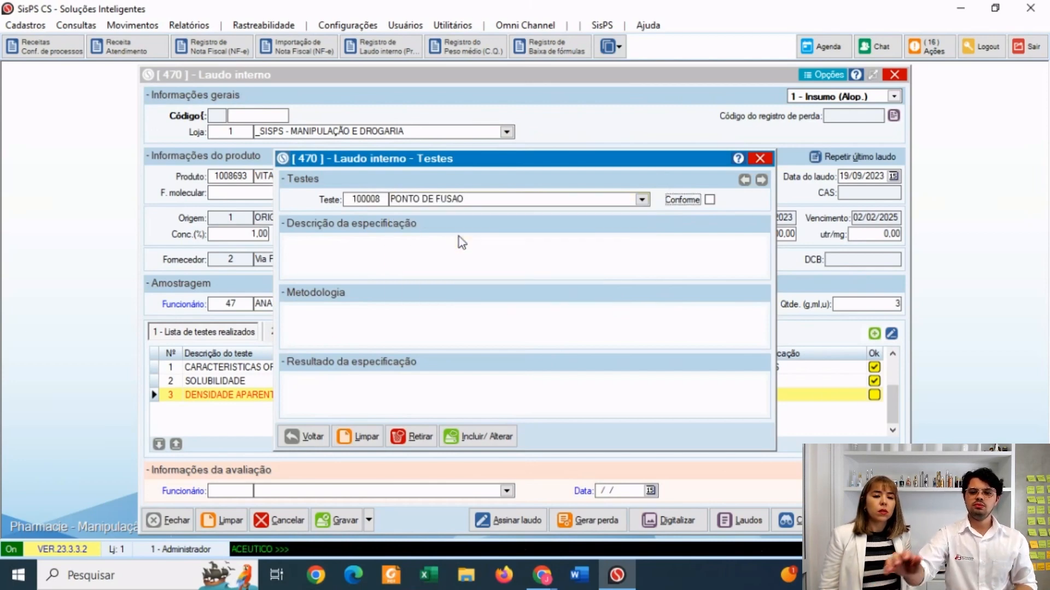
Step: Enter CERCA DE 85°C as the melting point specification description and FARMACOPEIA BRASILEIRA as the methodology
left_click(369, 258)
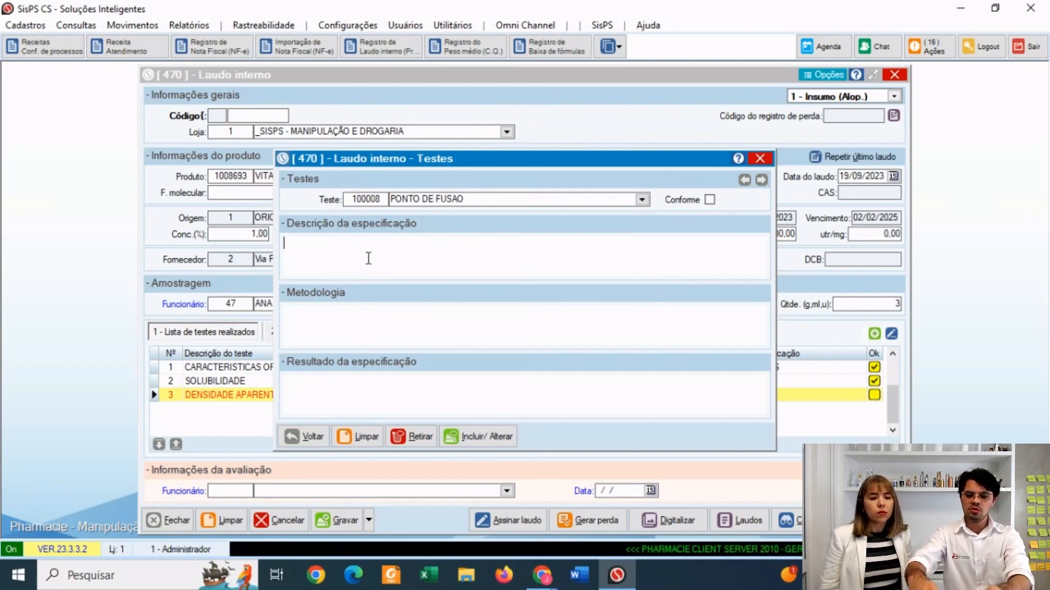
key("BackSpace")
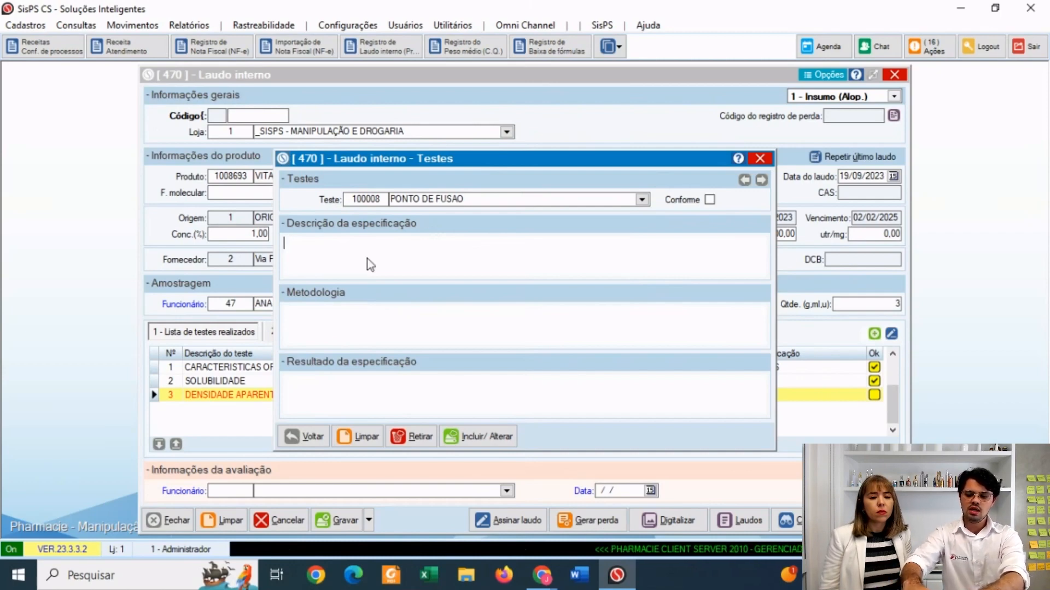
type("CERCA DE ")
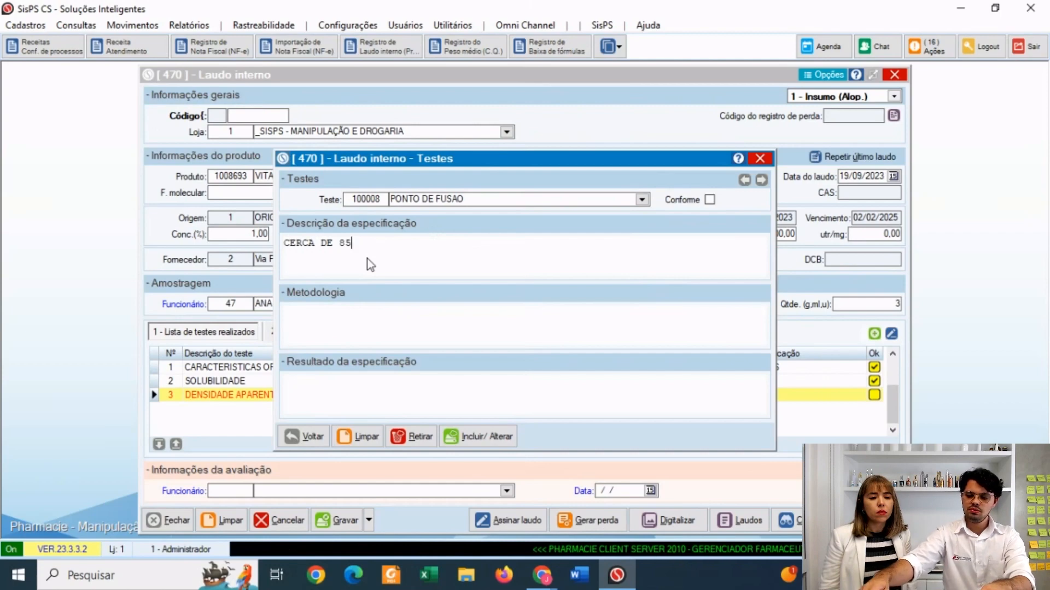
type("85")
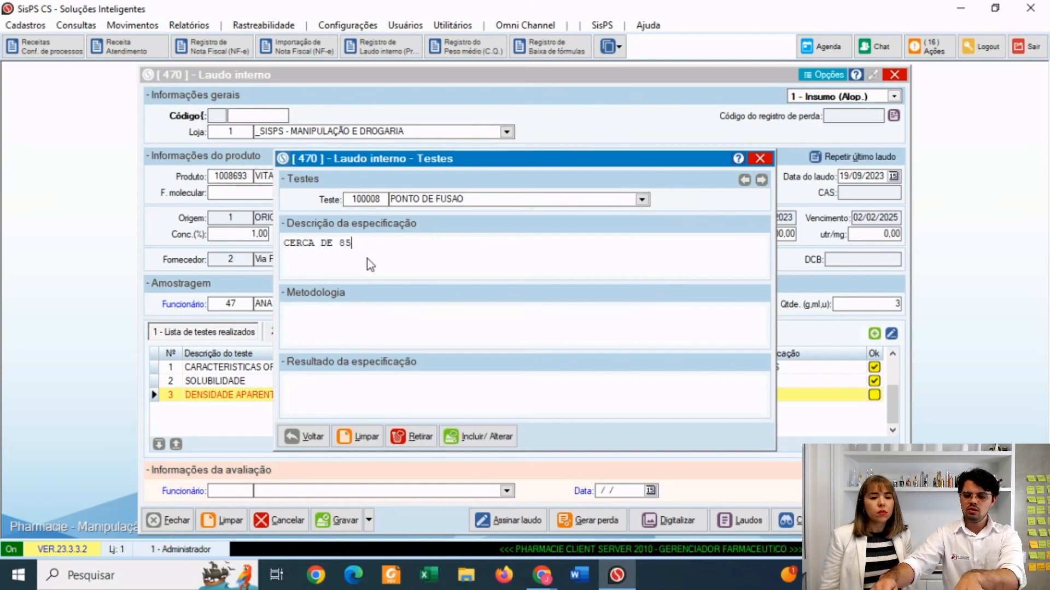
type("°")
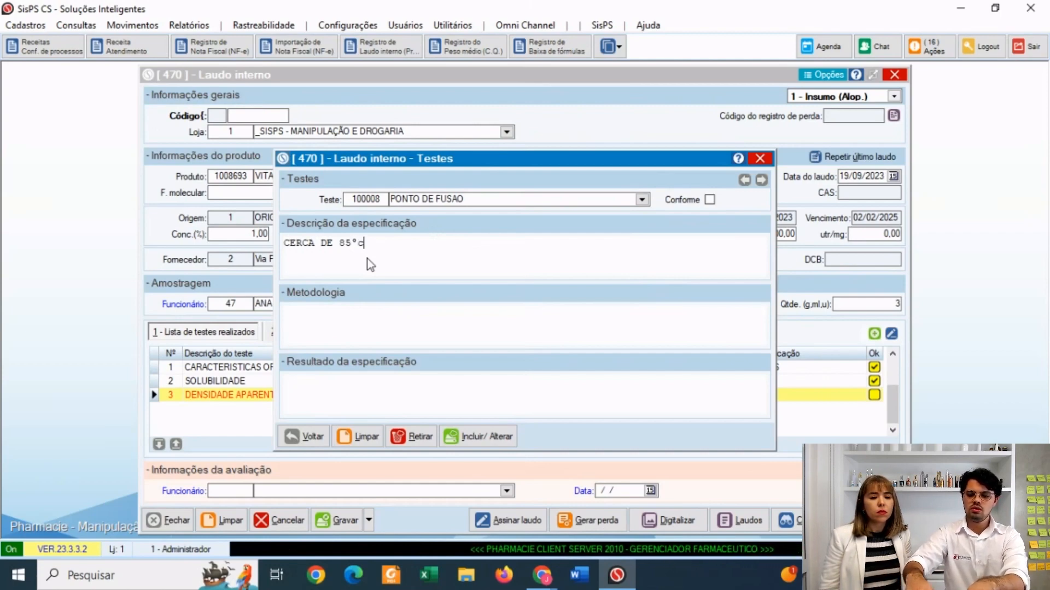
type("C")
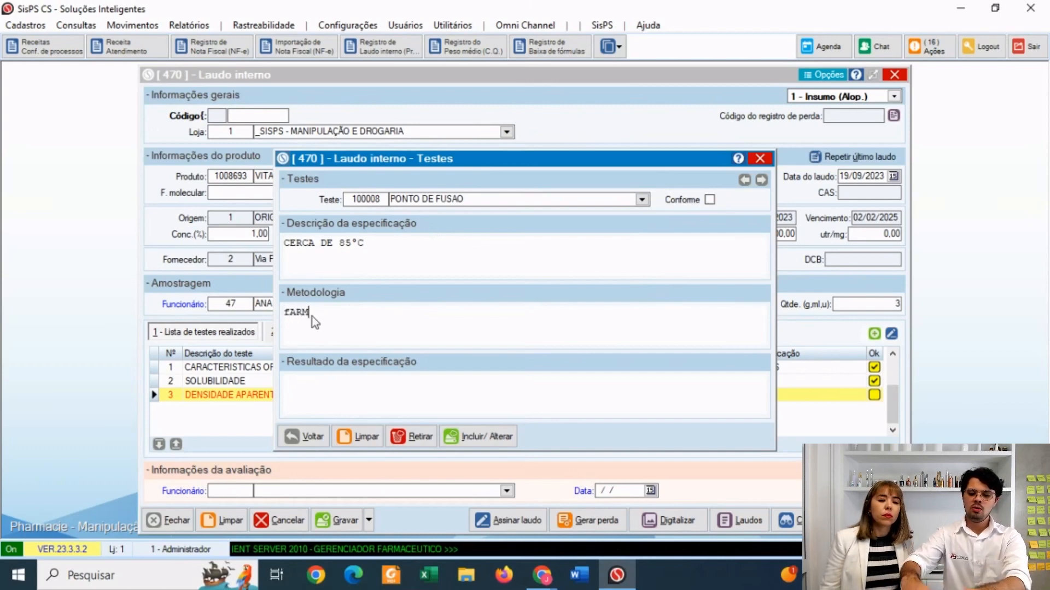
type("OP")
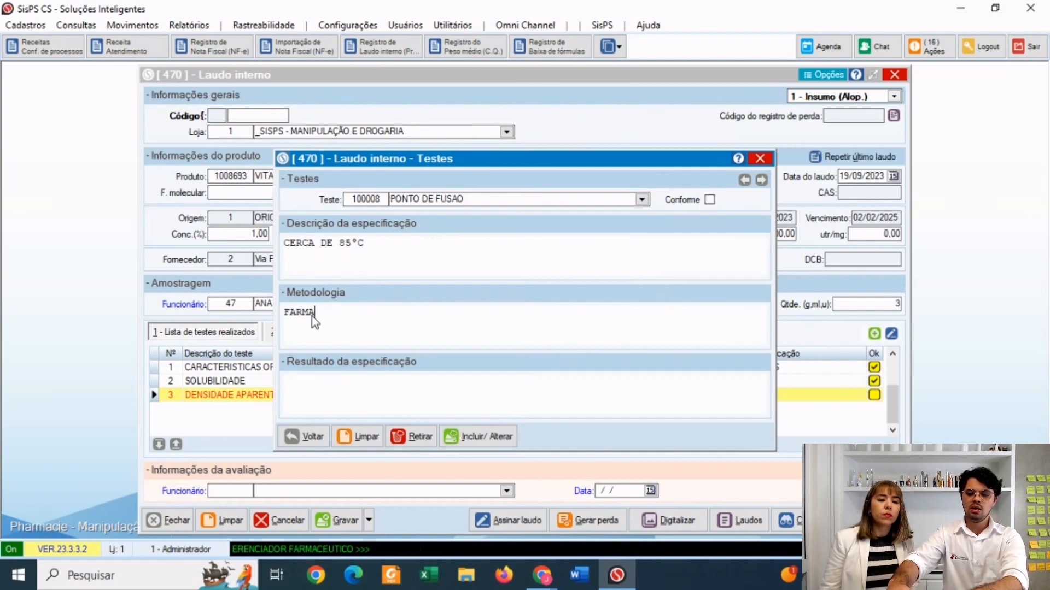
type("COPEIA BRA")
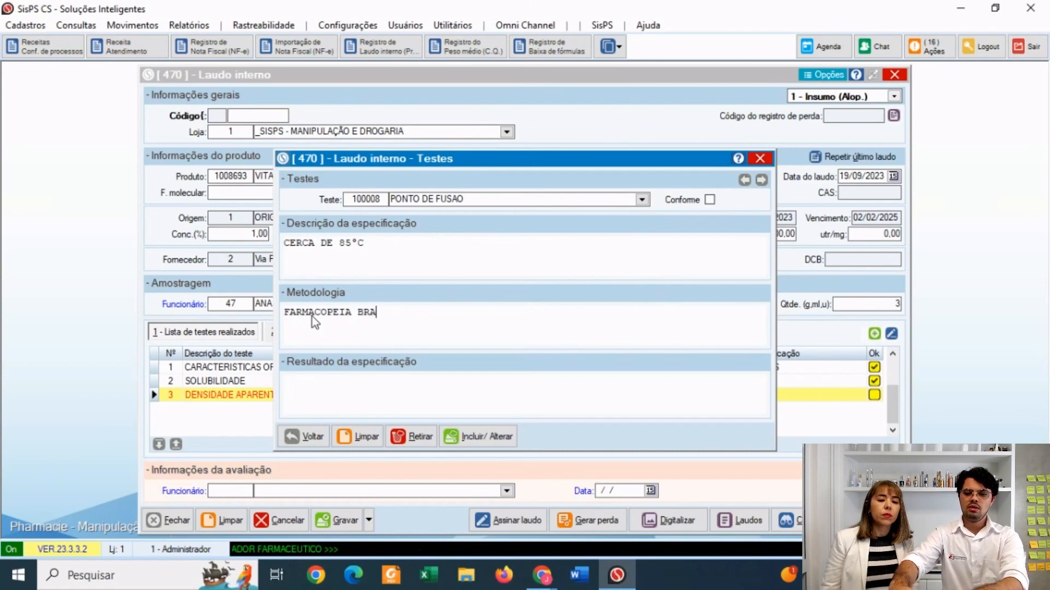
type("SILEIR")
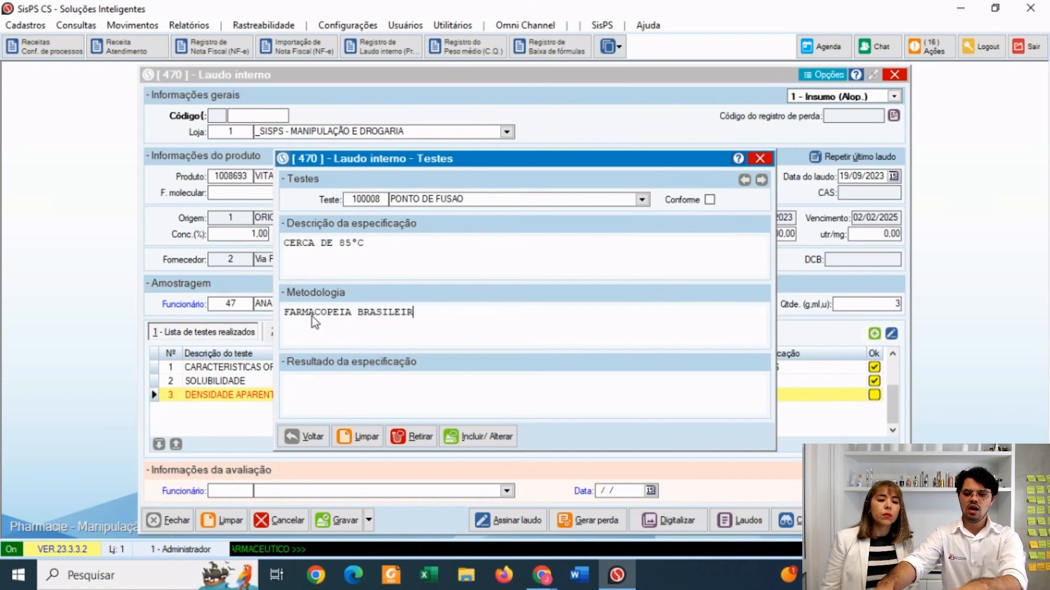
type("A")
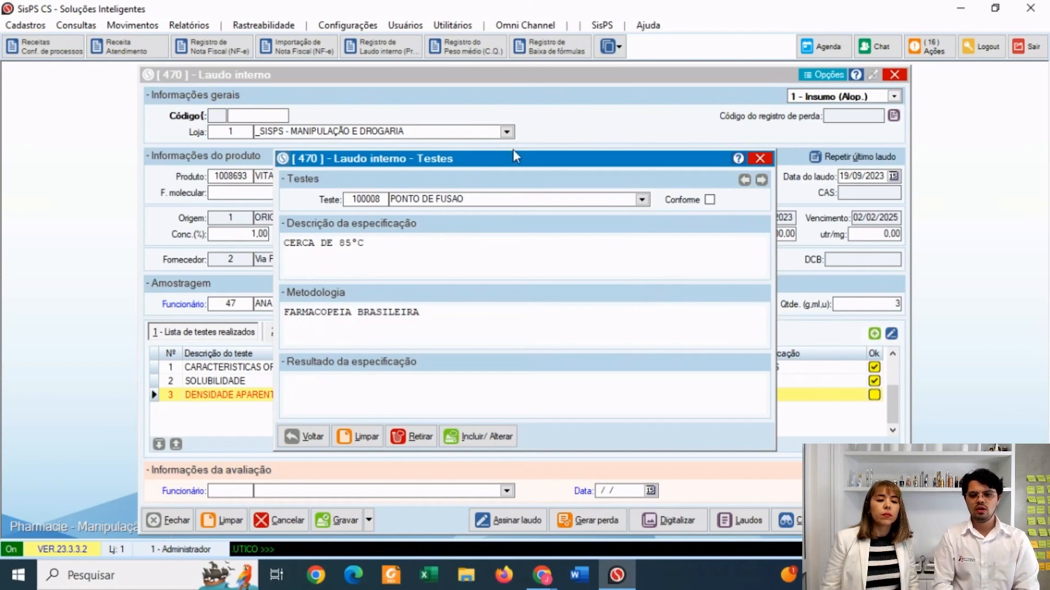
Step: Enter 80°C - 82°C as the Conforme melting point test's result, save it to the report and close the test entry window
left_click(304, 384)
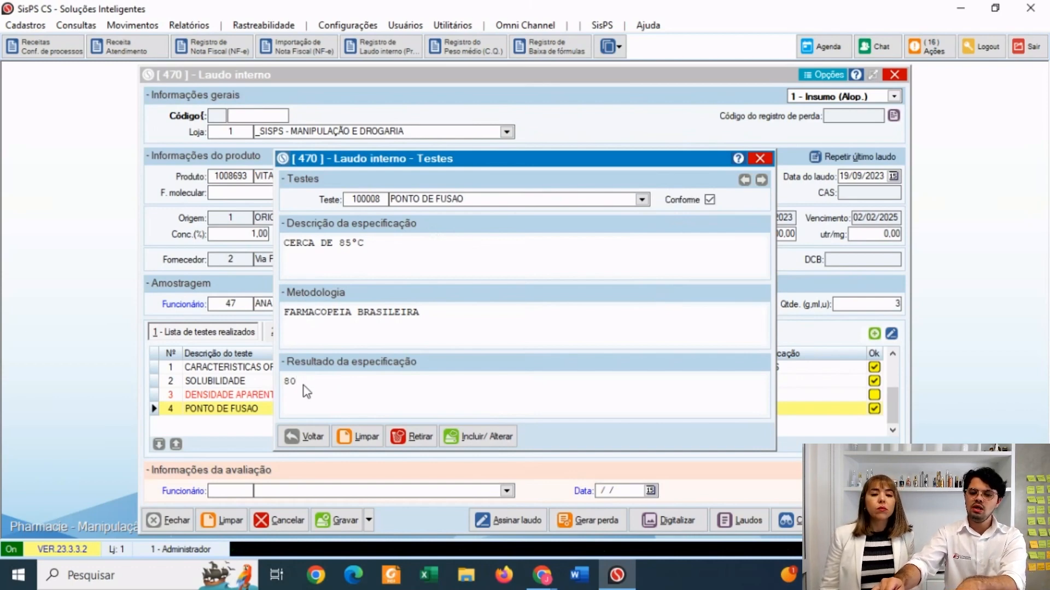
type("°")
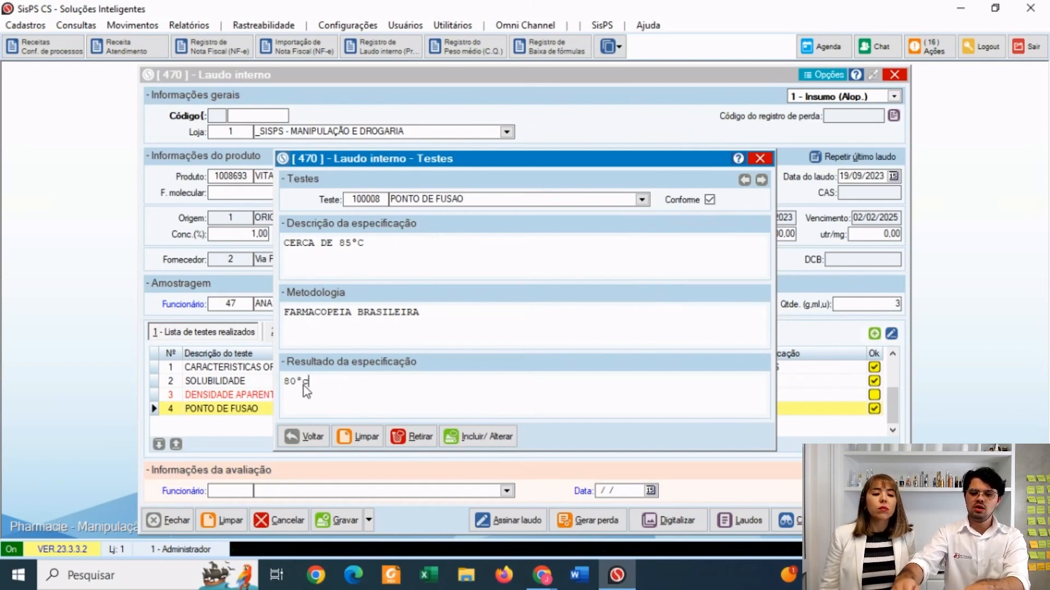
type("c")
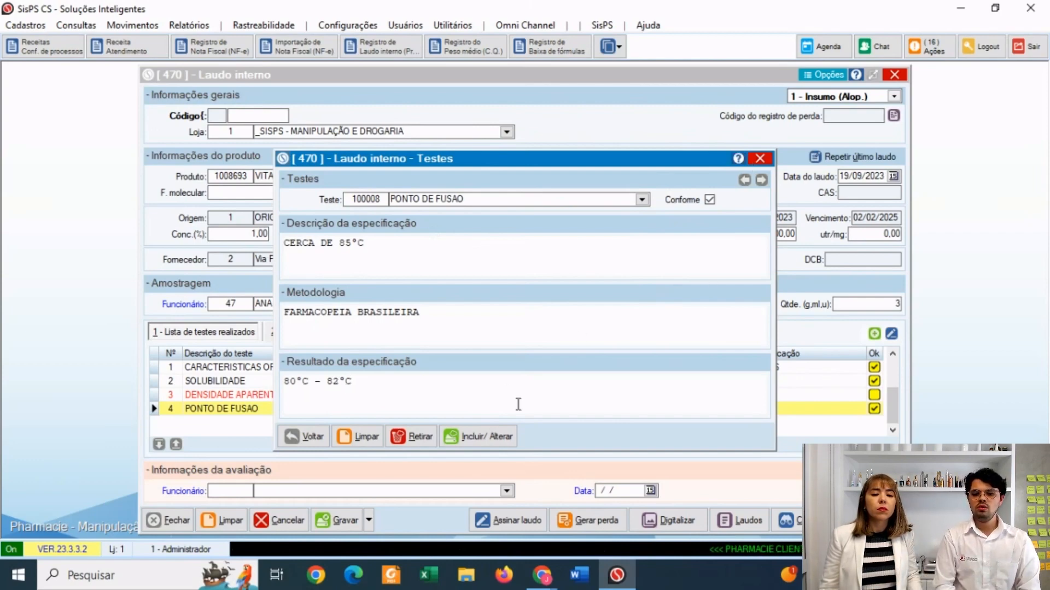
left_click(495, 437)
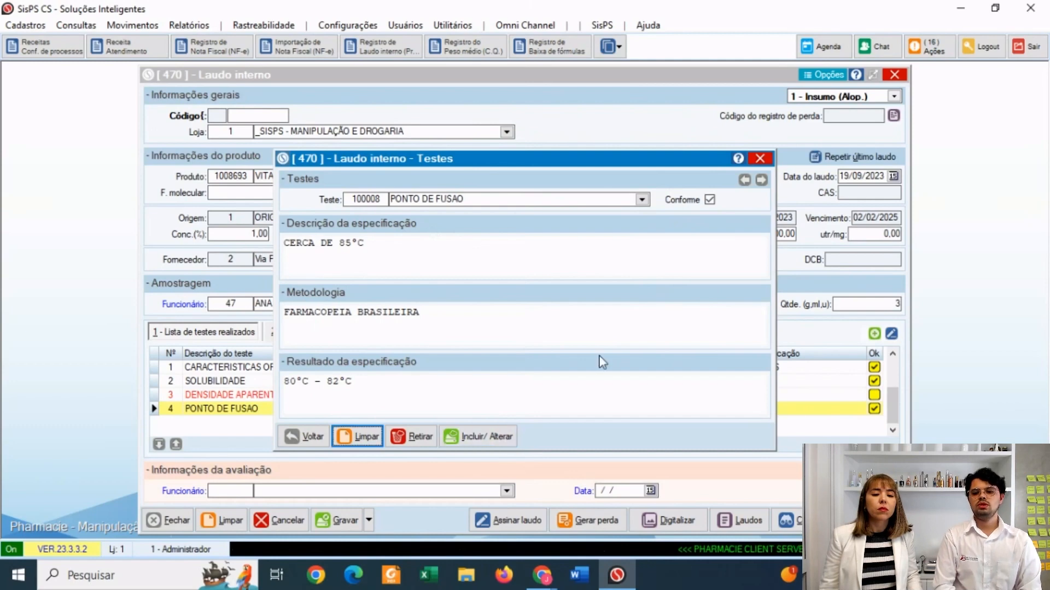
left_click(760, 160)
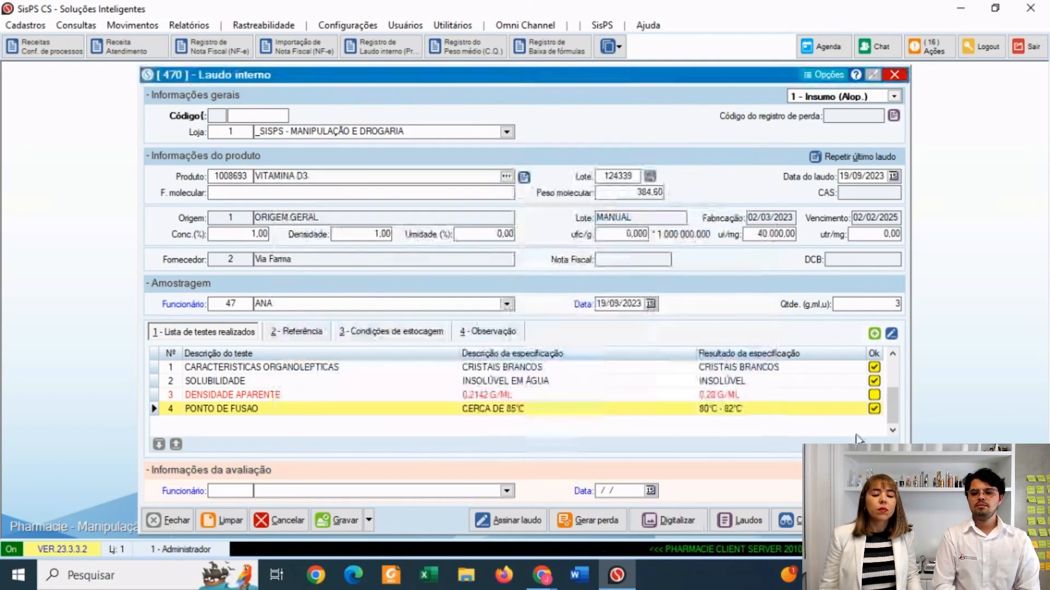
Step: Mark DENSIDADE APARENTE as Conforme in the test list, and switch the Conforme mark of PONTO DE FUSAO off and on again
left_click(873, 395)
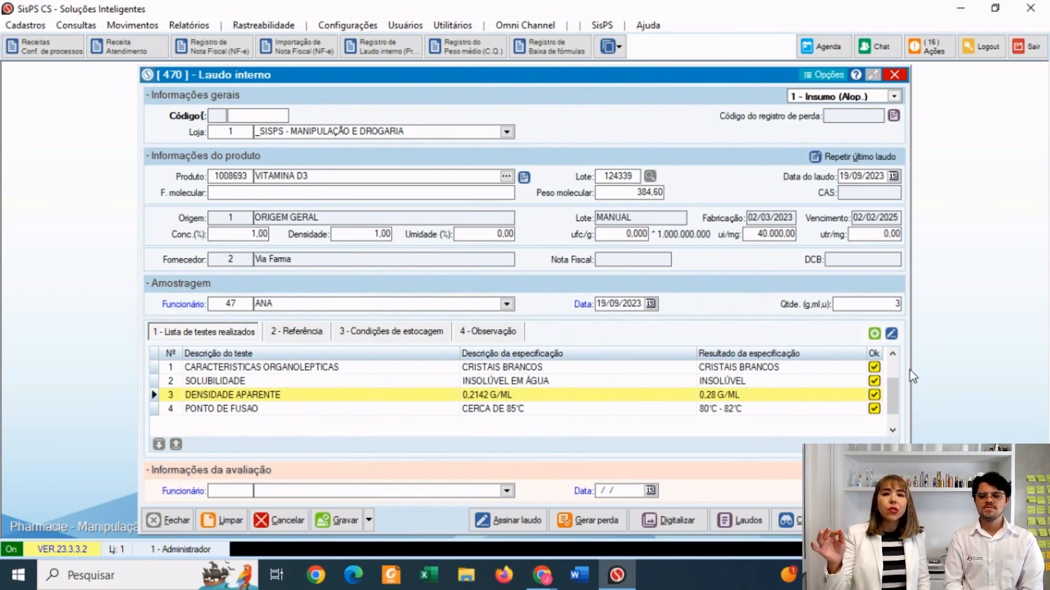
left_click(874, 395)
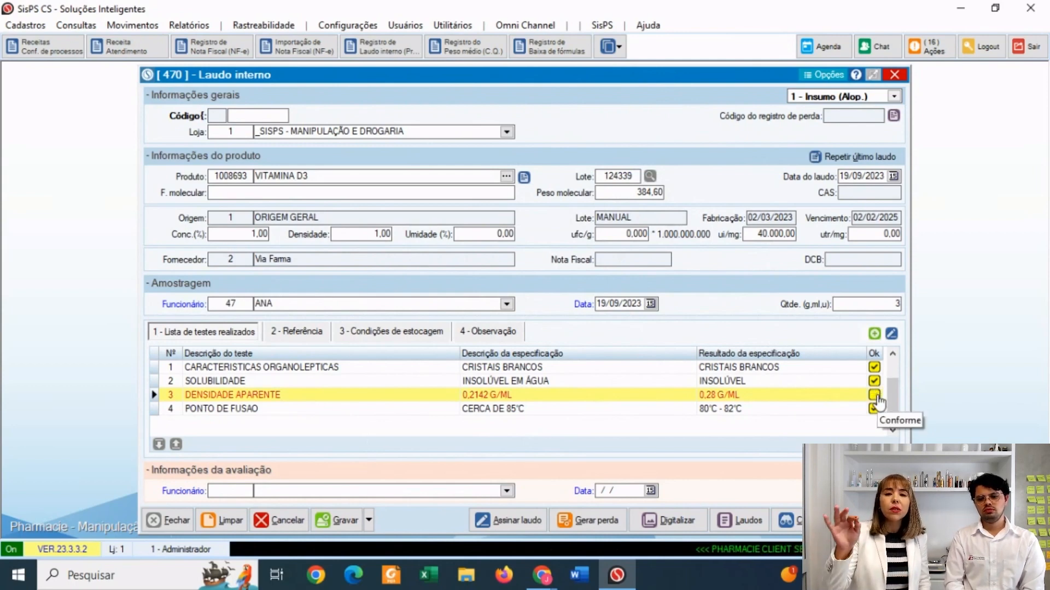
left_click(874, 395)
left_click(874, 408)
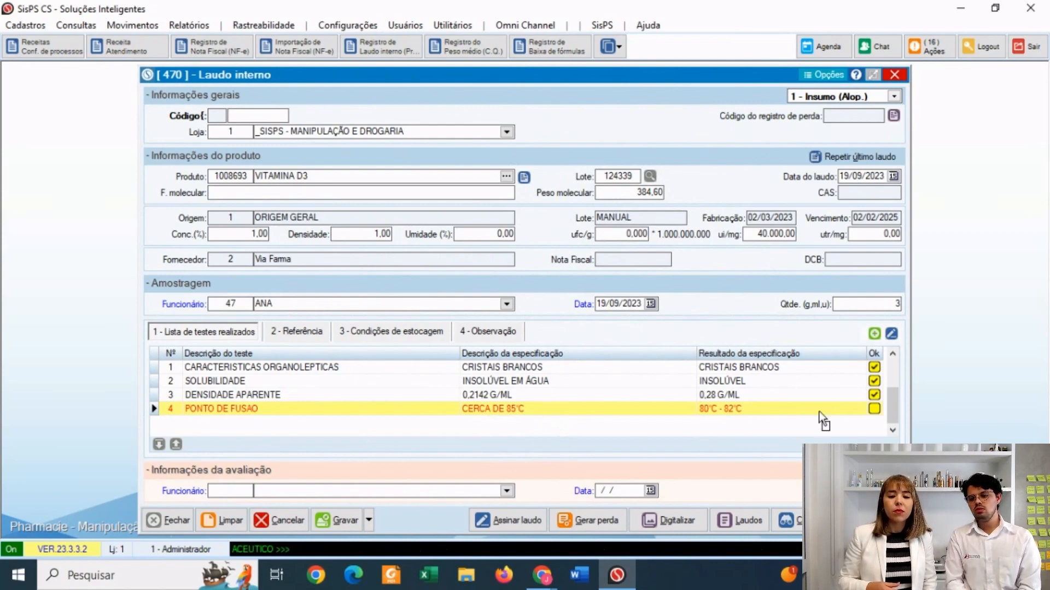
left_click(874, 409)
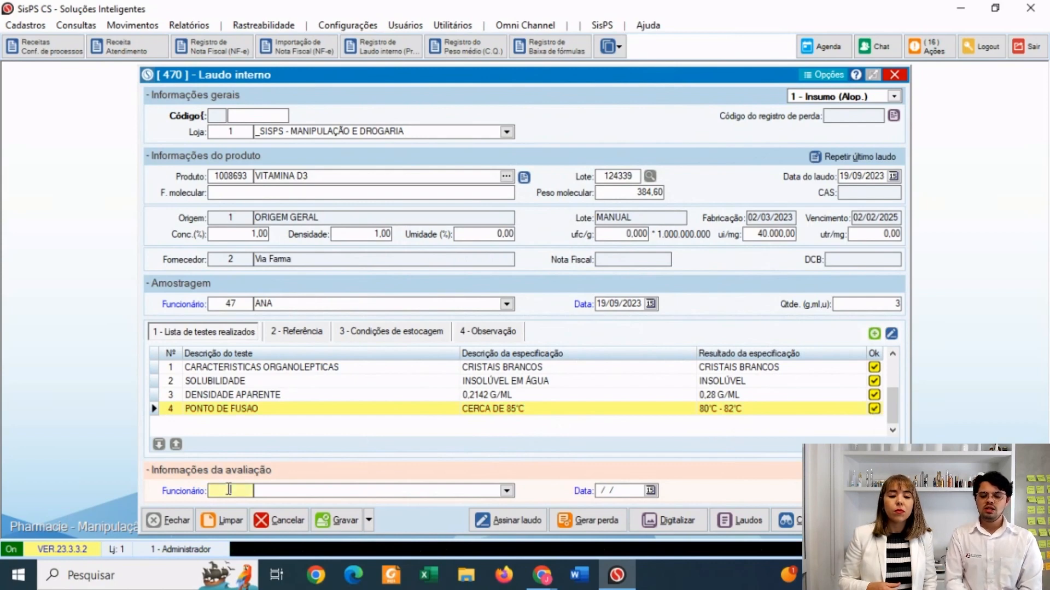
Step: Fill in the evaluation section with the same employee as in the sampling section and the date 19/09/2023
left_click(273, 491)
type("ANA")
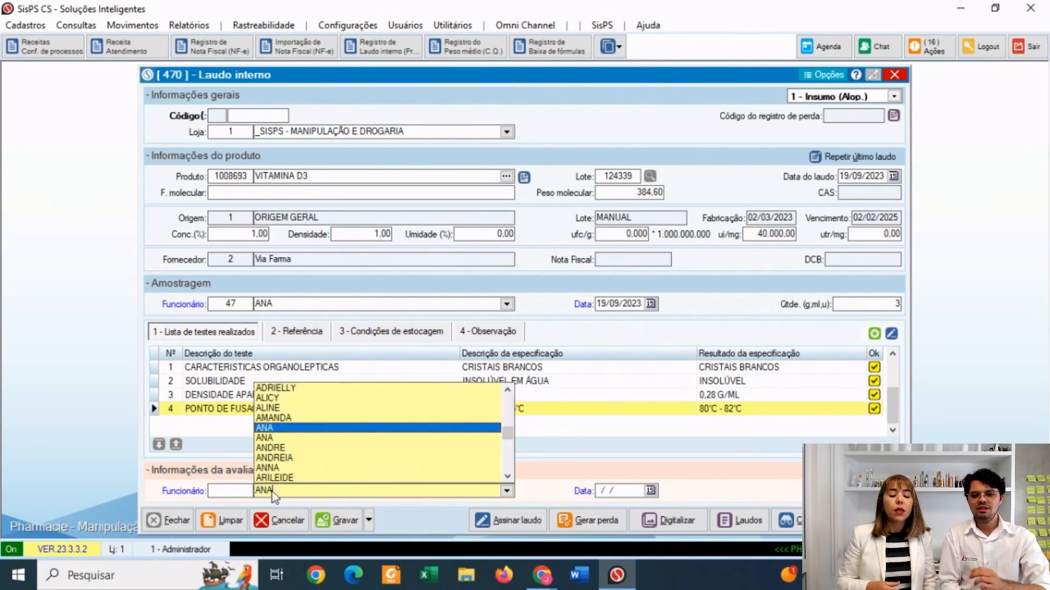
left_click(351, 428)
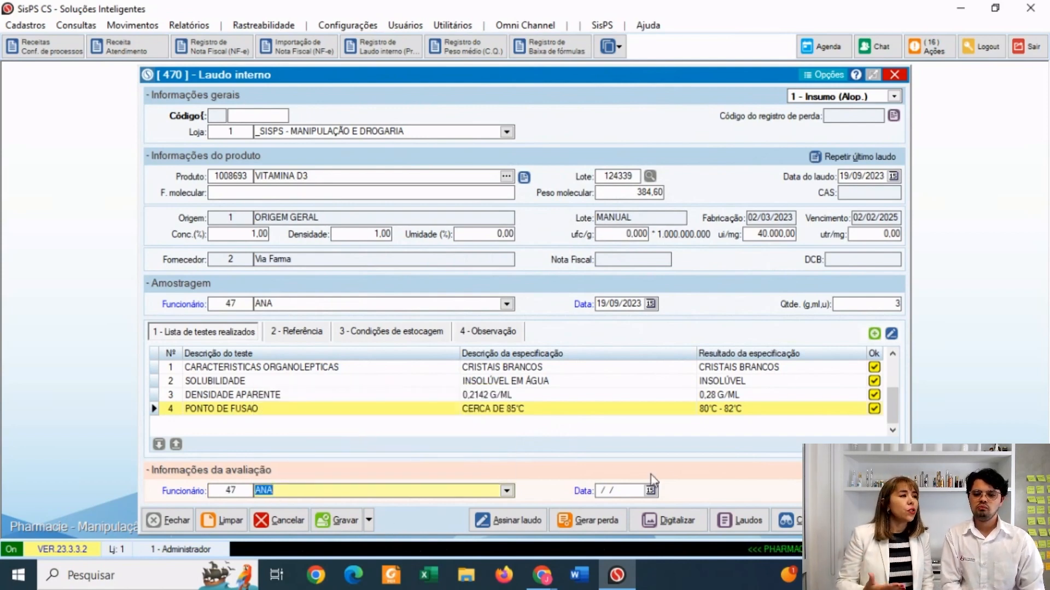
left_click(609, 491)
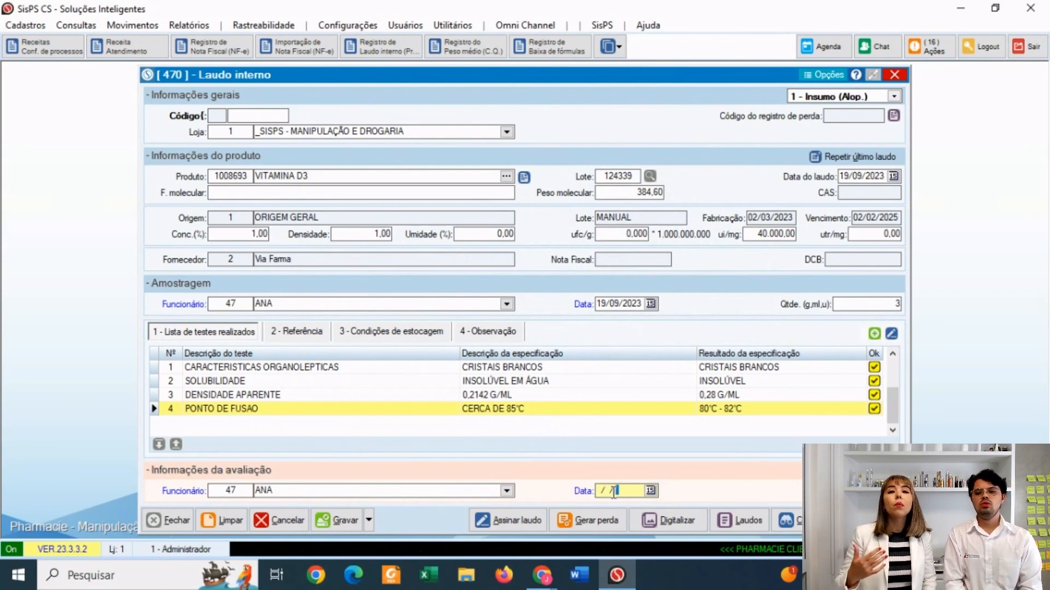
left_click_drag(613, 494, 595, 492)
type("1")
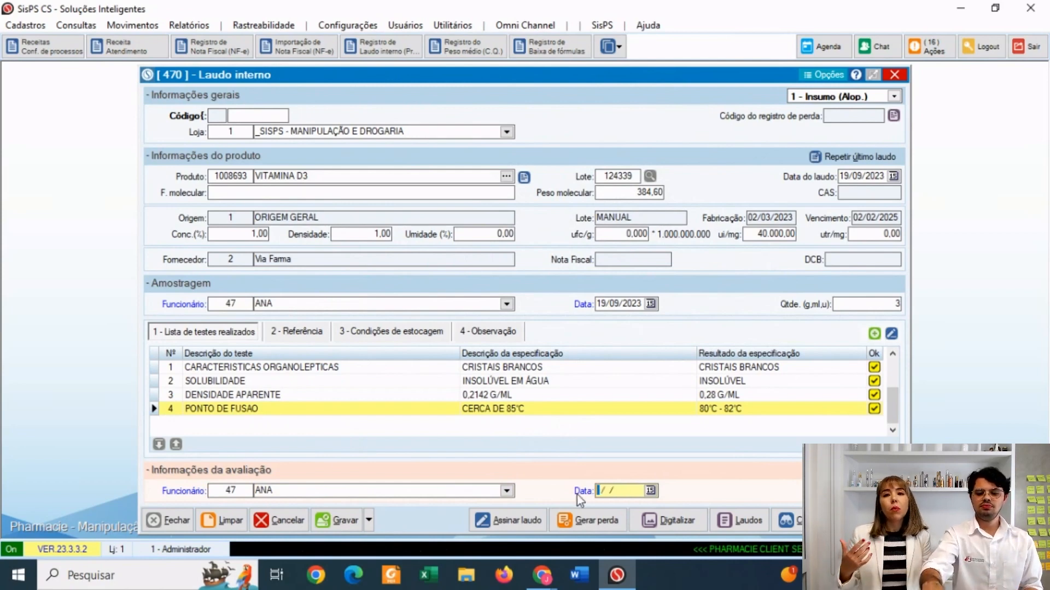
type("9/09/")
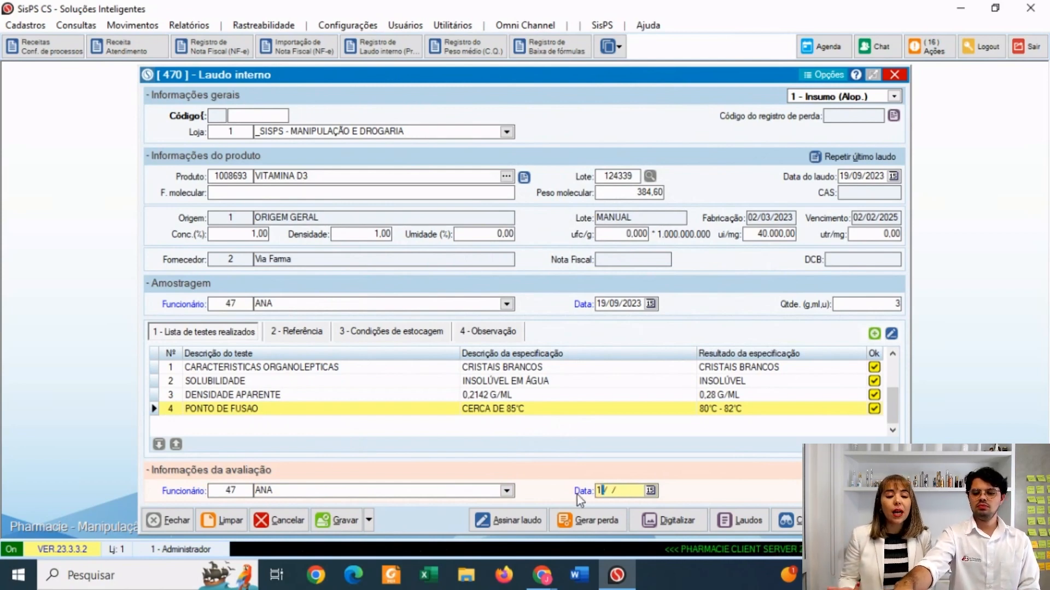
type("2023")
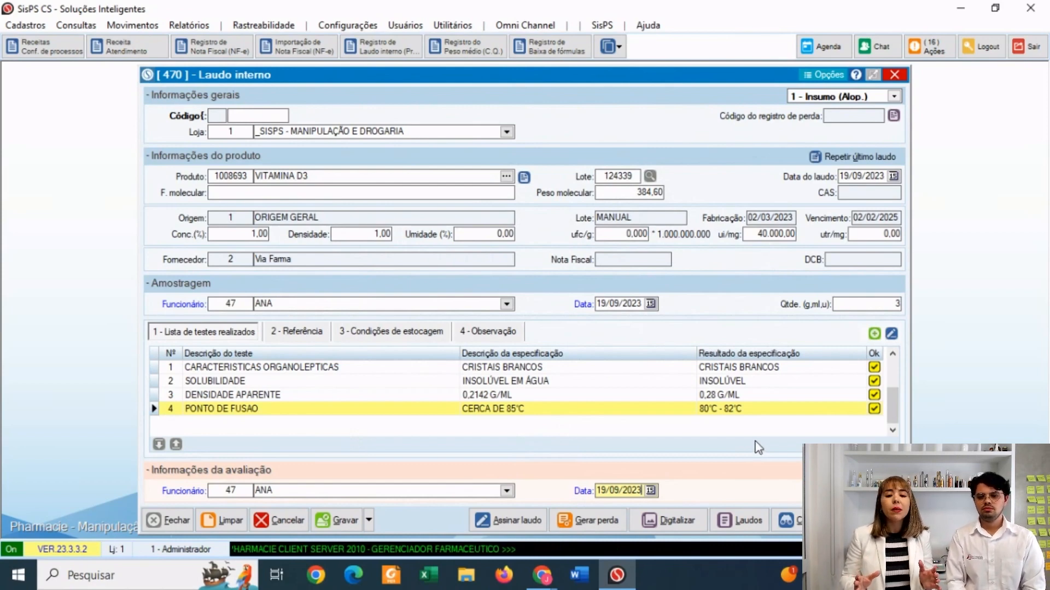
Step: Set the product's density to 0,28 and save the internal report
left_click(372, 234)
type("0")
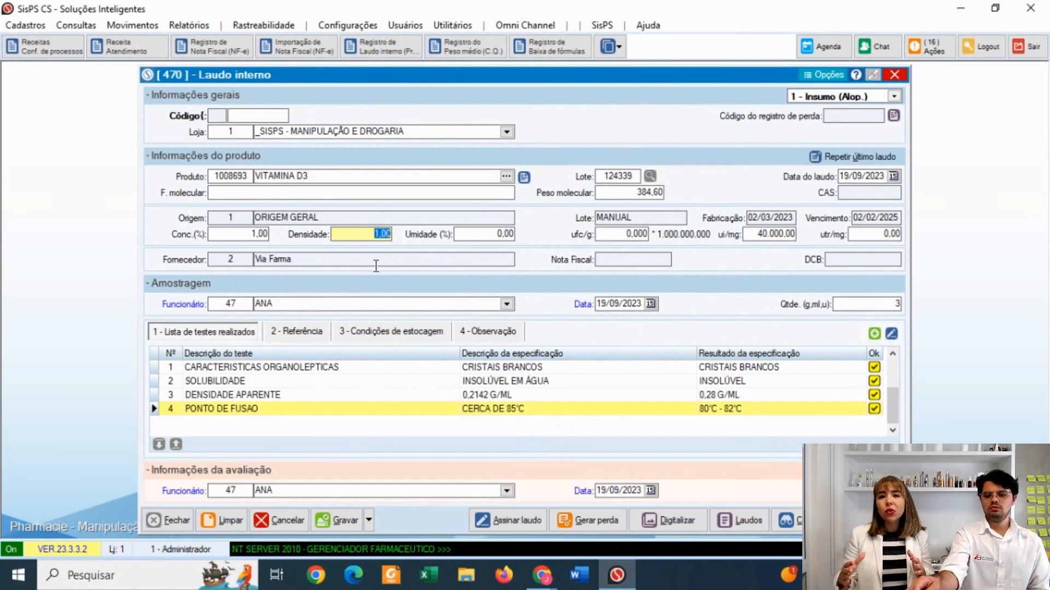
type(",2")
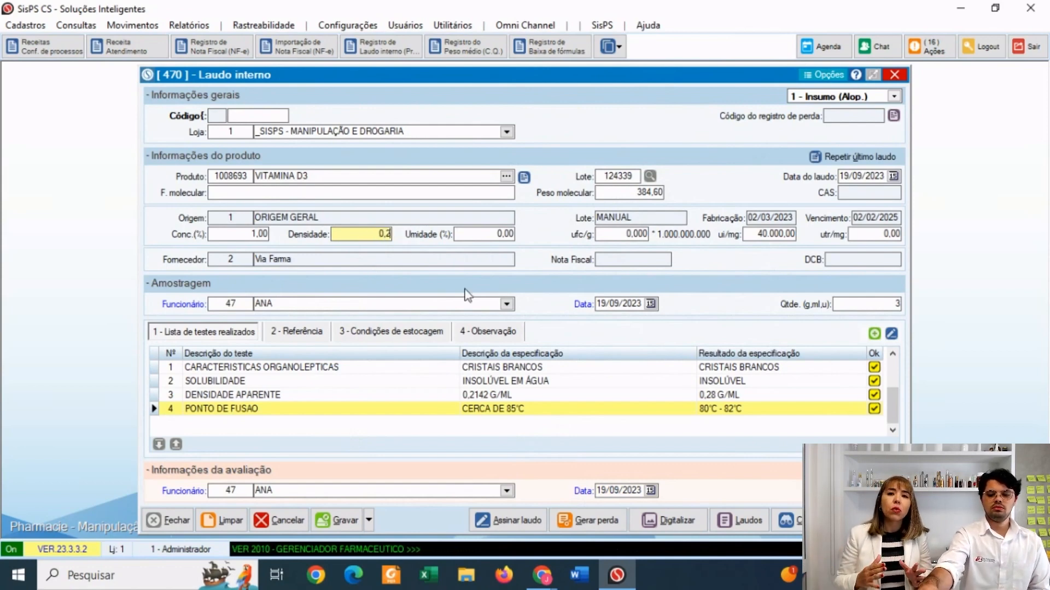
type("8")
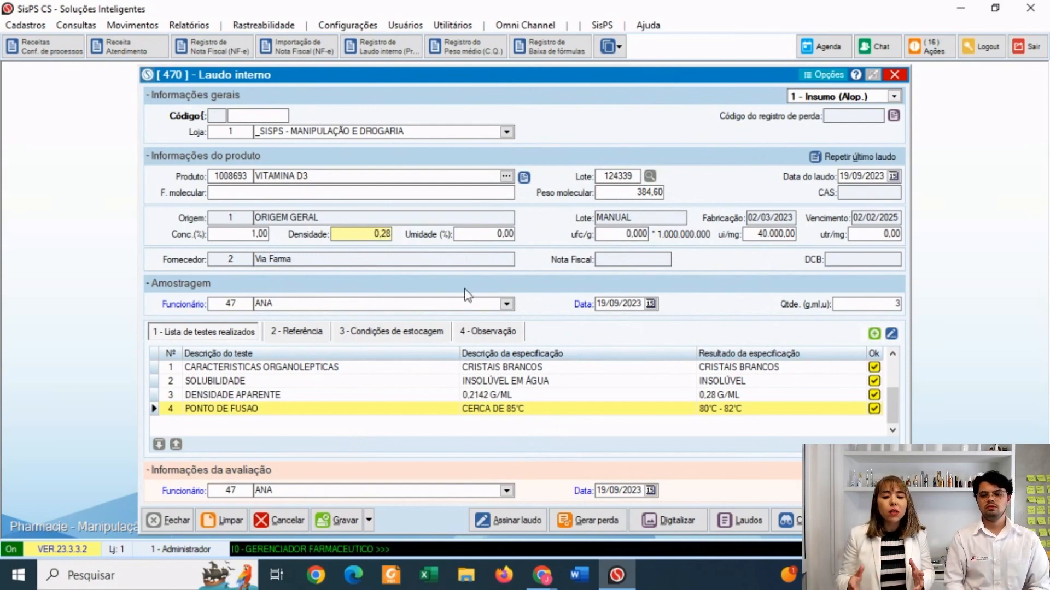
left_click(336, 520)
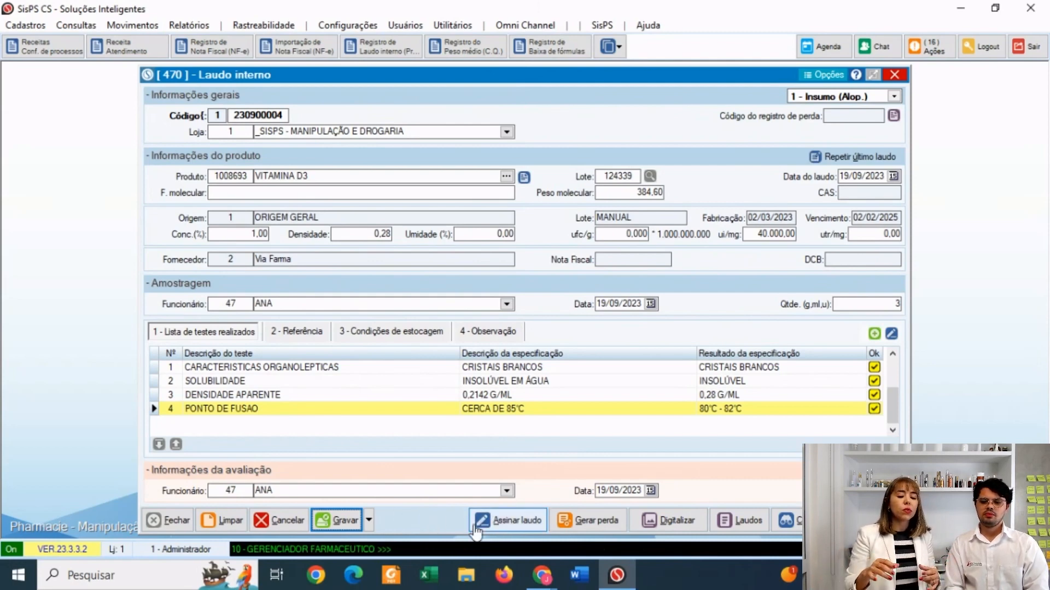
Step: Request a digital signature for the saved report and dismiss the confirmation without signing
left_click(512, 526)
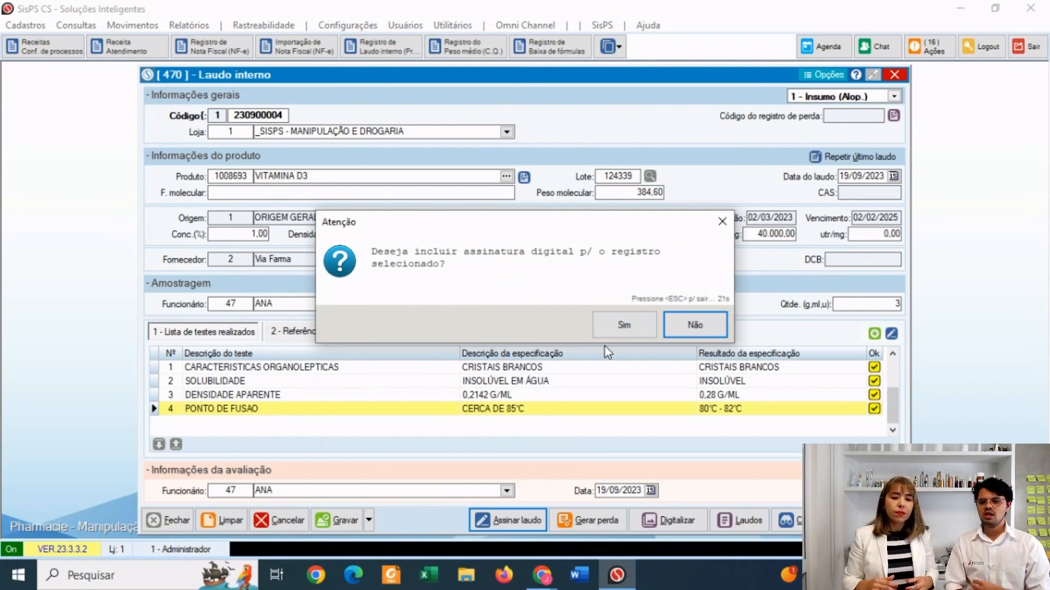
left_click(723, 223)
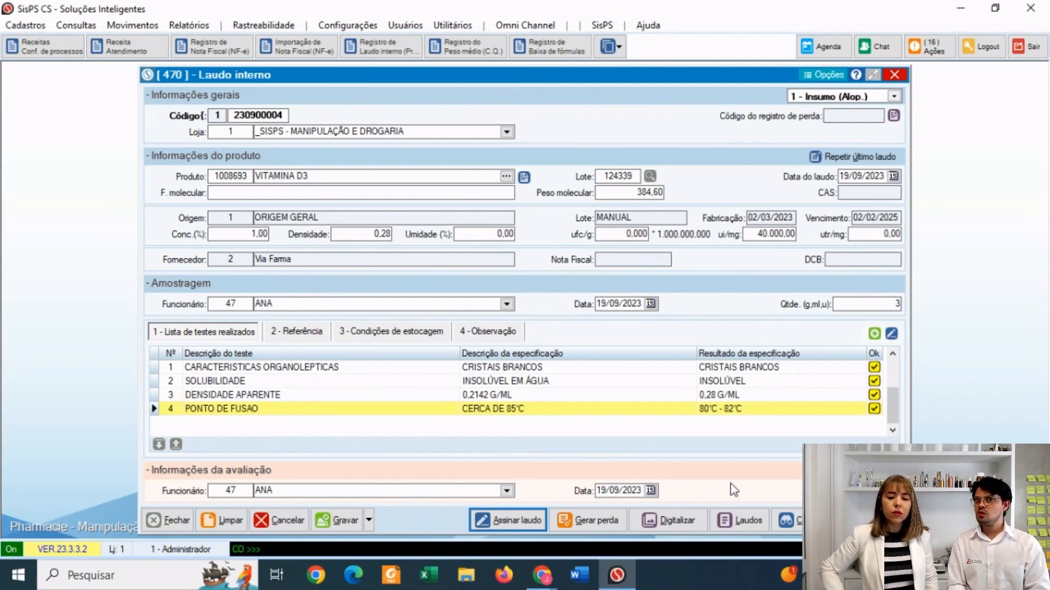
Step: Open the report's list of printable forms, preview the Ficha de controle de qualidade and close the preview
left_click(744, 521)
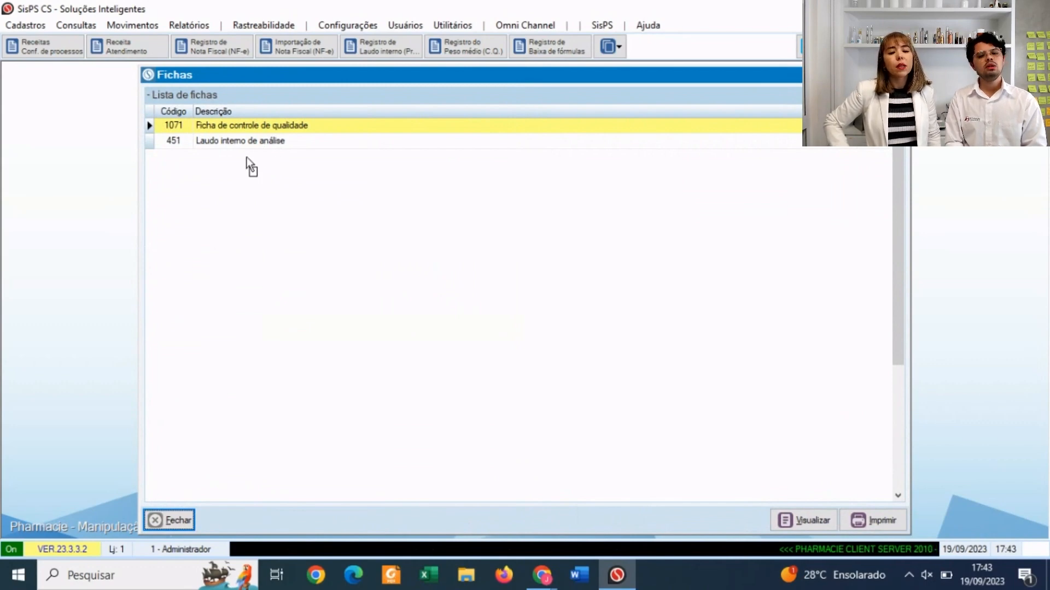
left_click(241, 127)
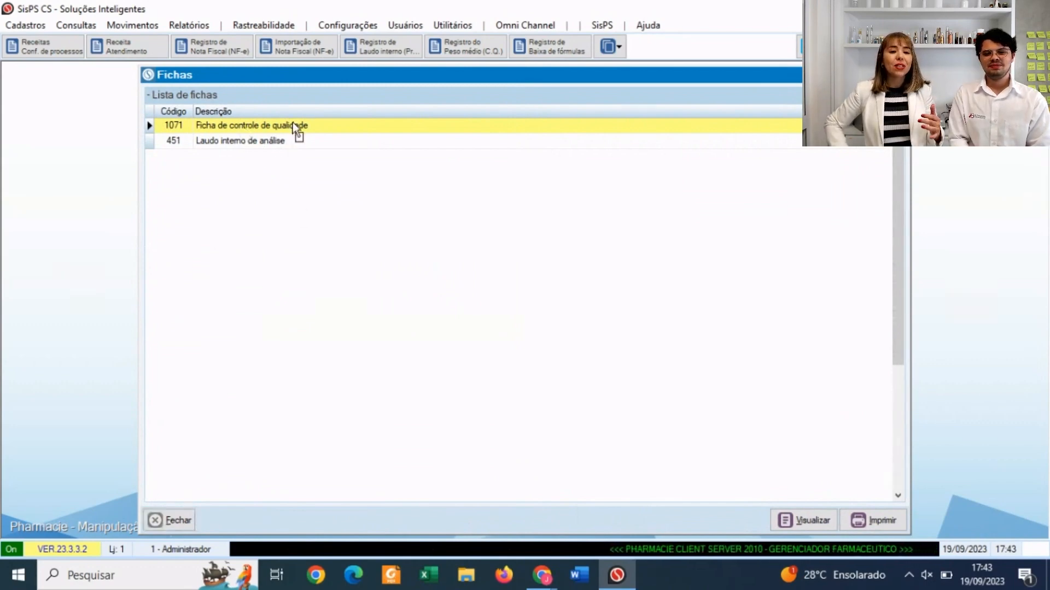
double_click(300, 126)
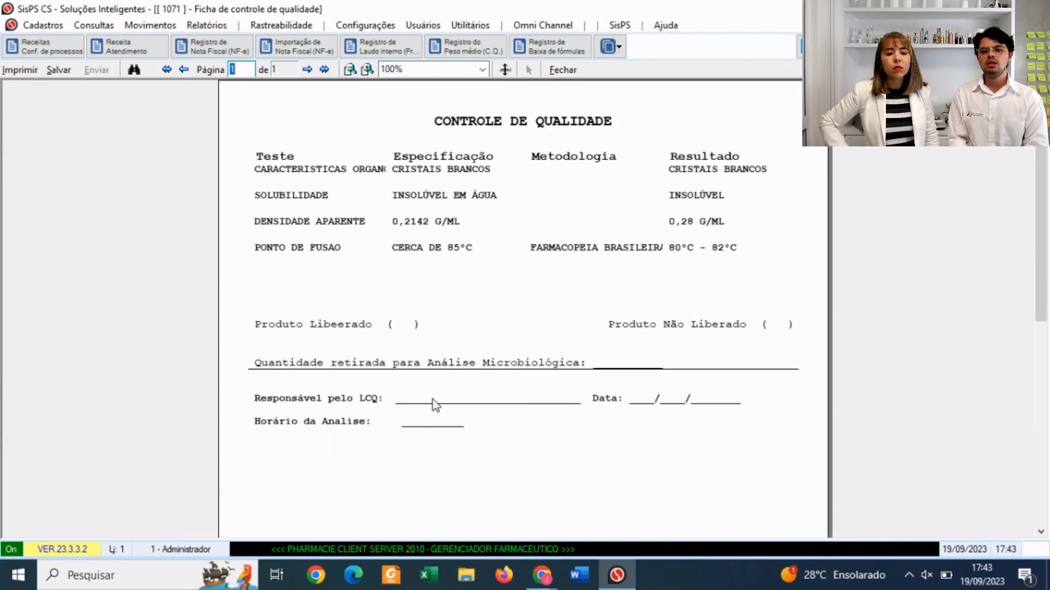
left_click(562, 70)
Step: Preview the Laudo interno de análise and examine its product, lot and test sections through to the page's end
double_click(270, 141)
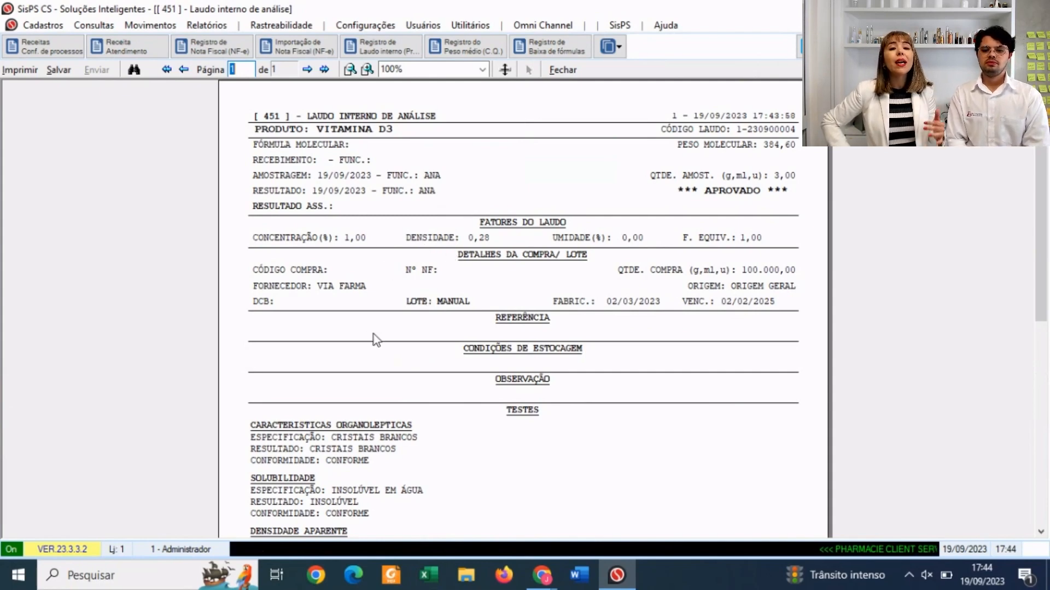
scroll(374, 334, "down", 2)
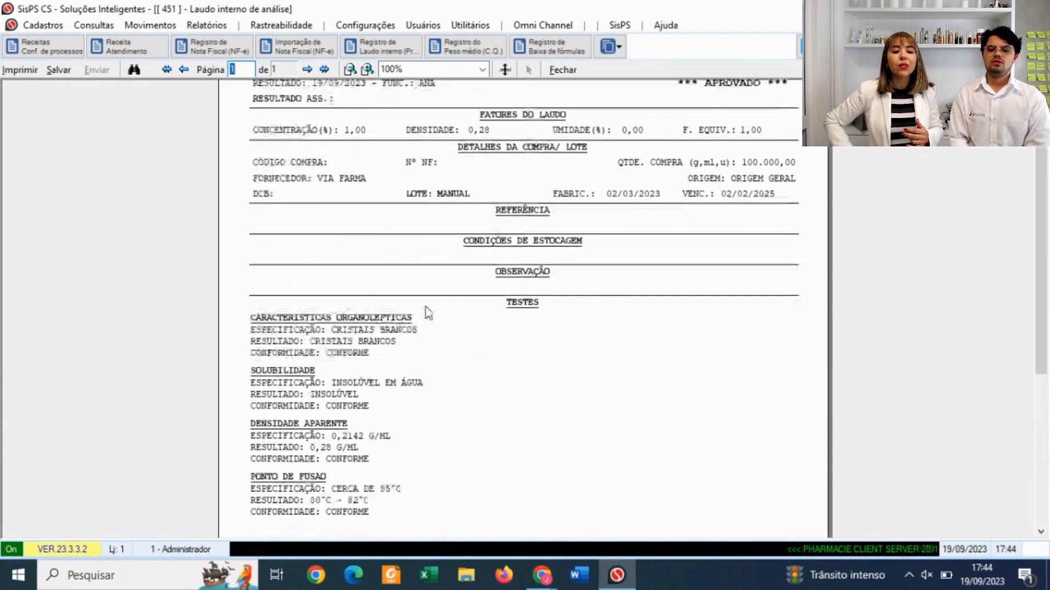
scroll(428, 313, "down", 1)
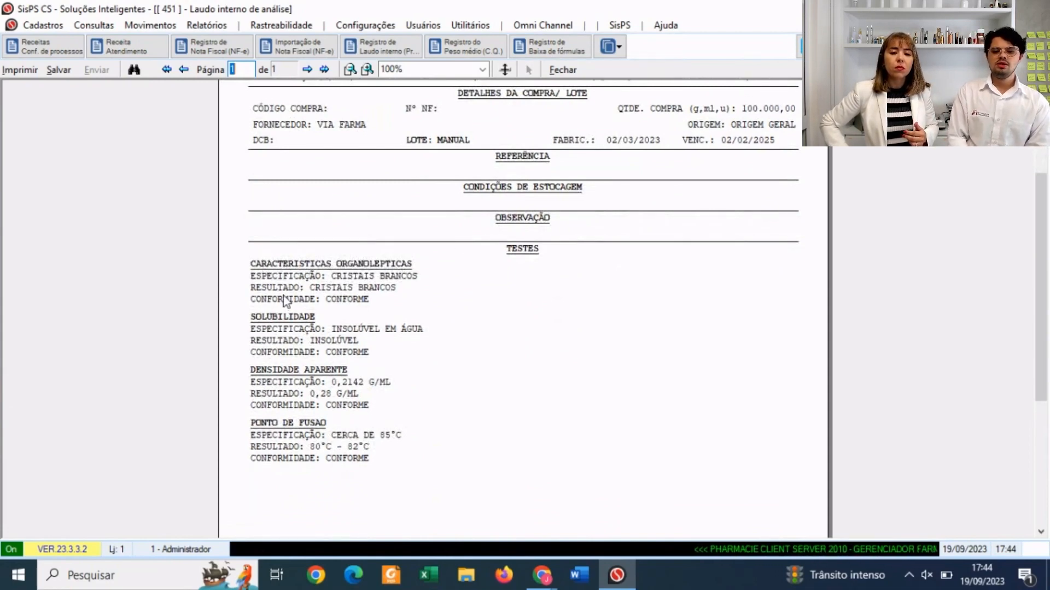
scroll(348, 327, "down", 5)
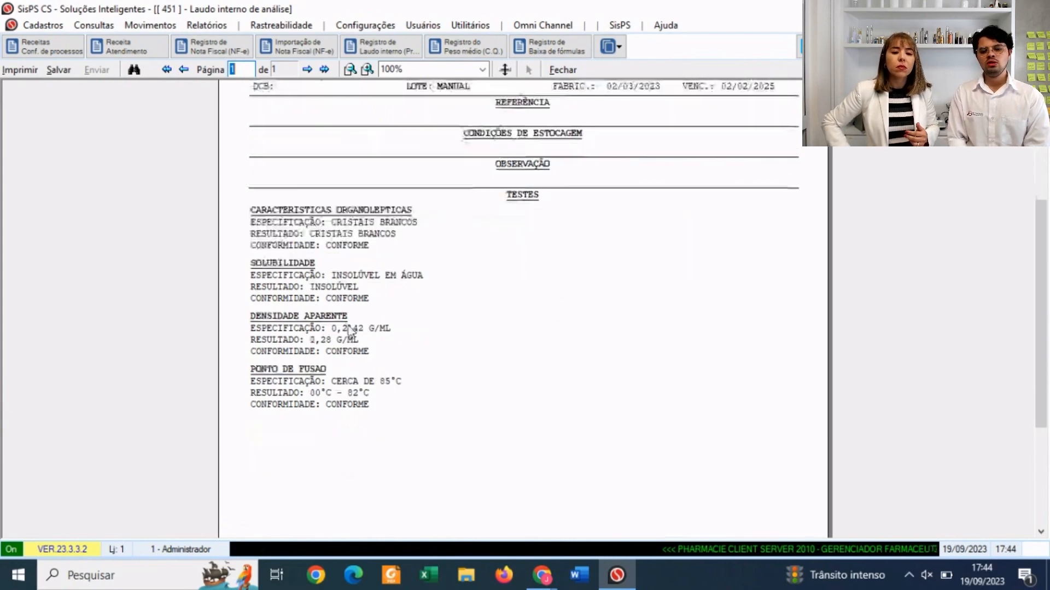
scroll(355, 336, "up", 1)
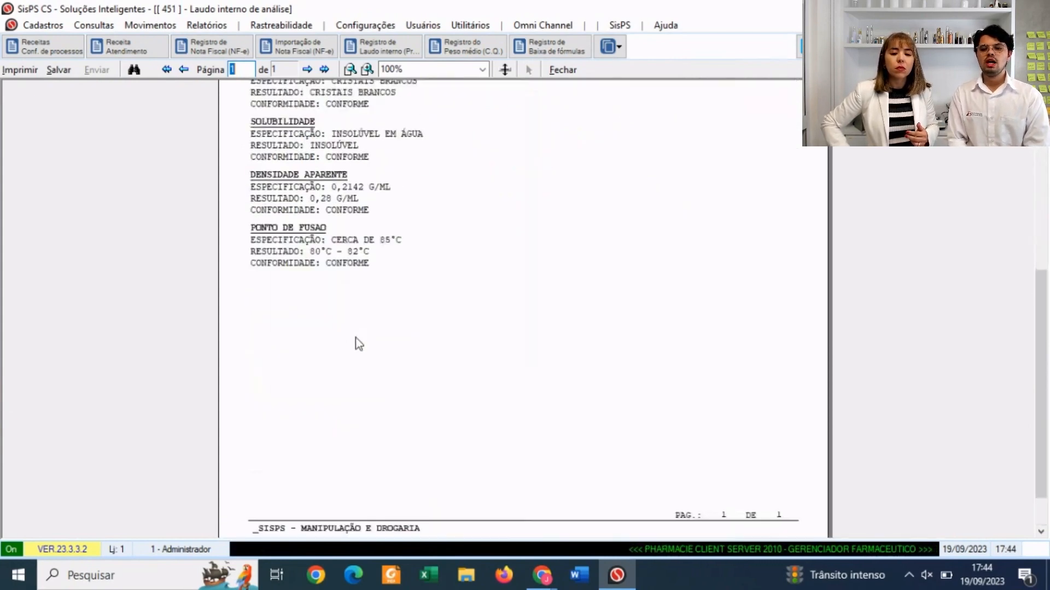
scroll(358, 334, "down", 1)
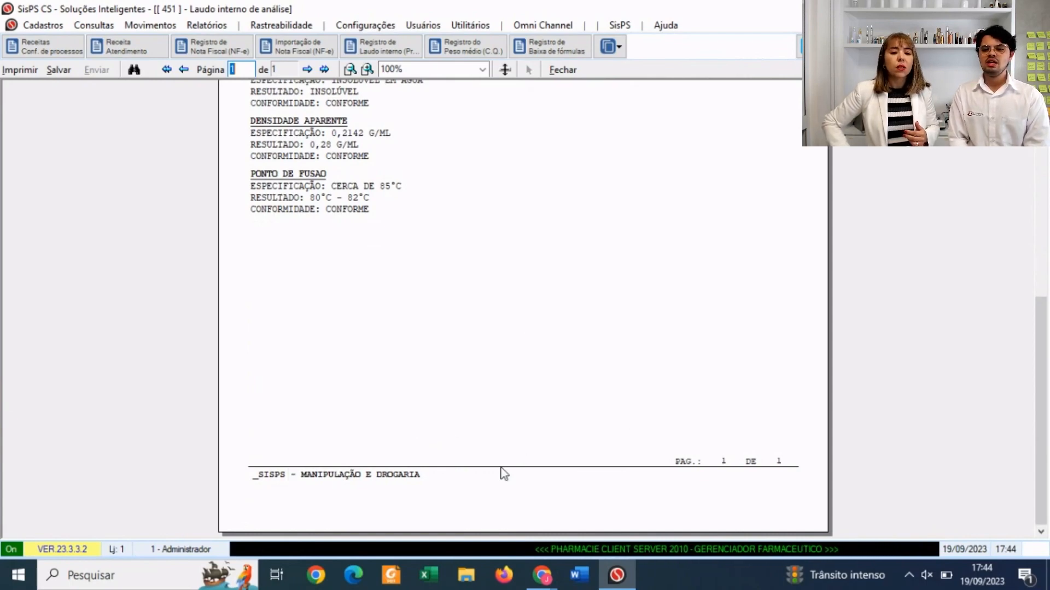
scroll(500, 469, "up", 7)
scroll(507, 464, "down", 7)
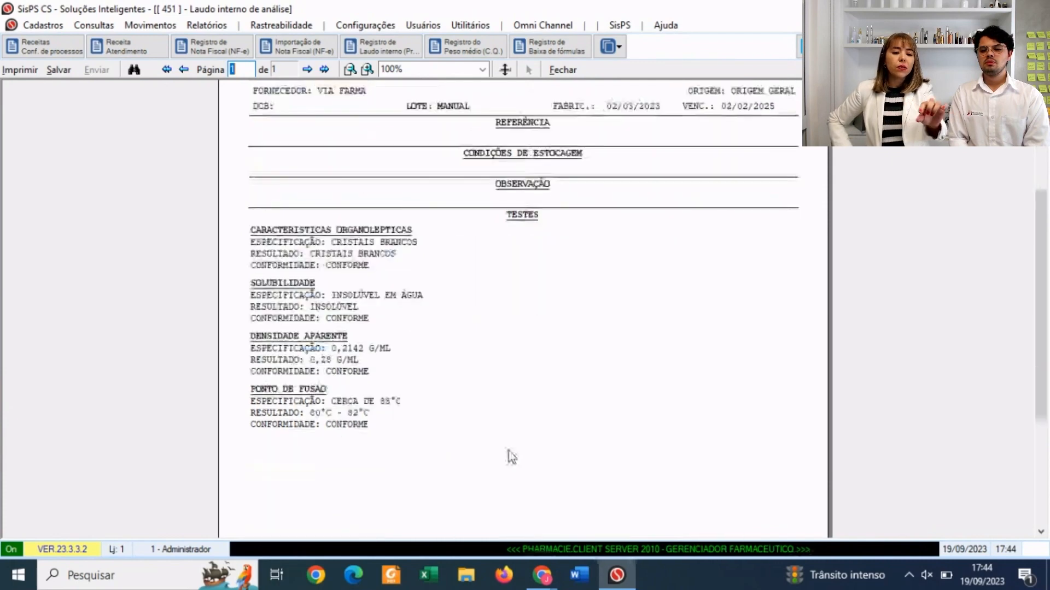
scroll(518, 455, "up", 1)
scroll(517, 455, "up", 7)
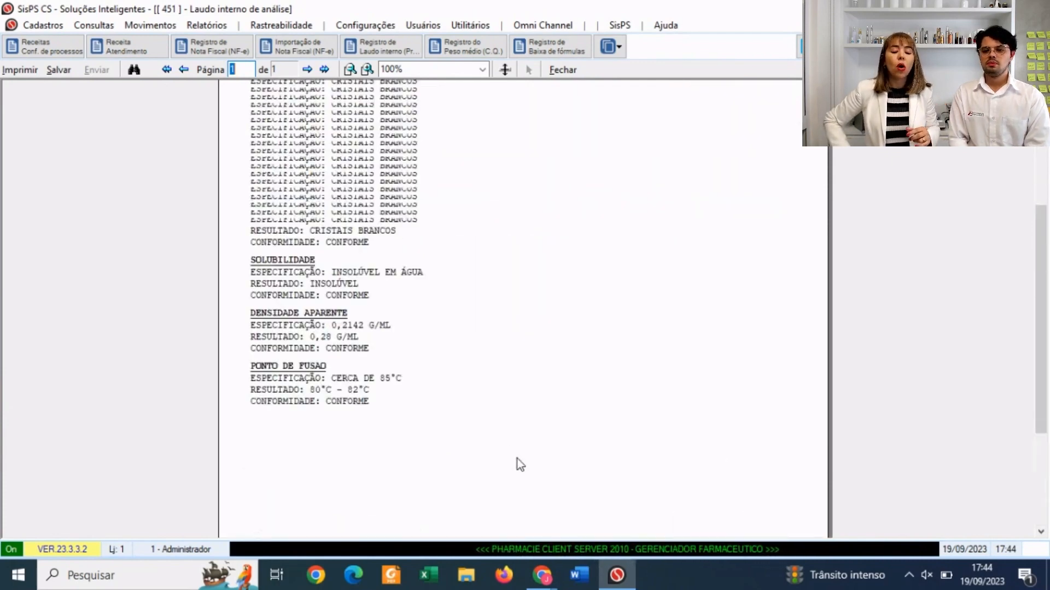